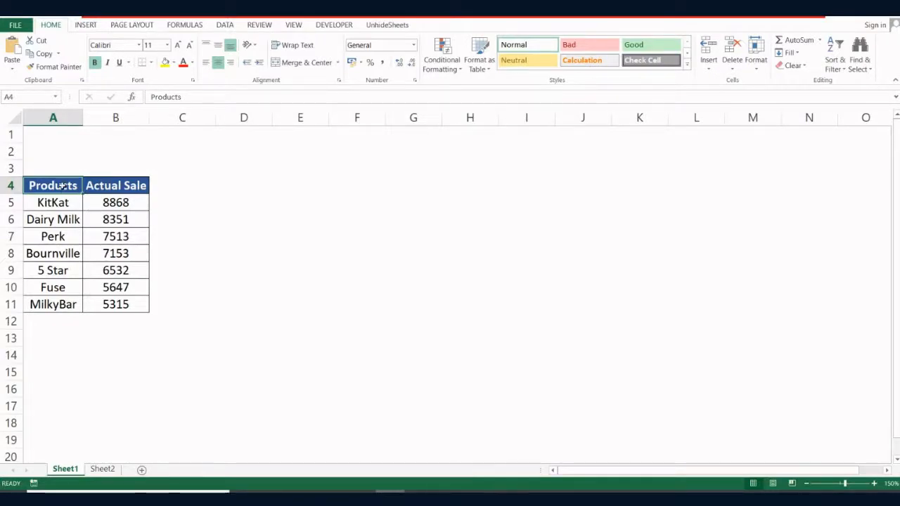
Step: Select the whole product sales table, A4:B11, including its header row
left_click_drag(64, 186, 121, 303)
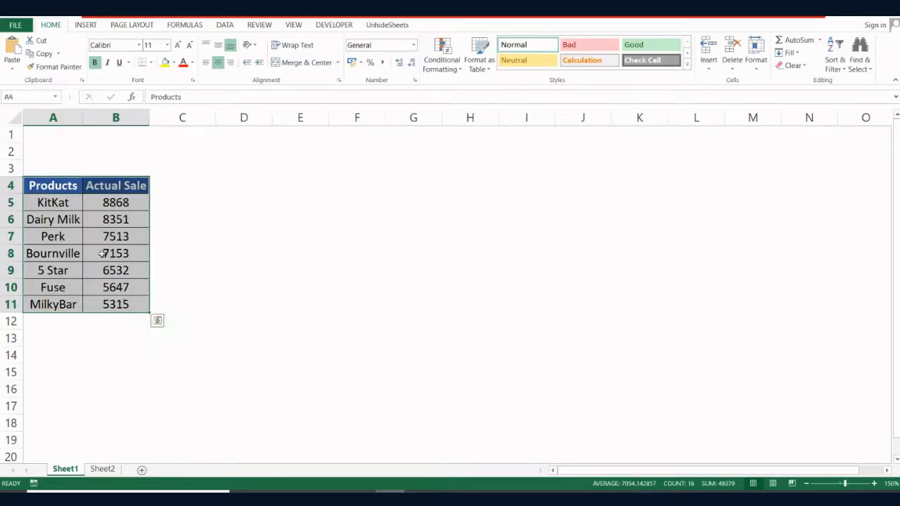
left_click(72, 187)
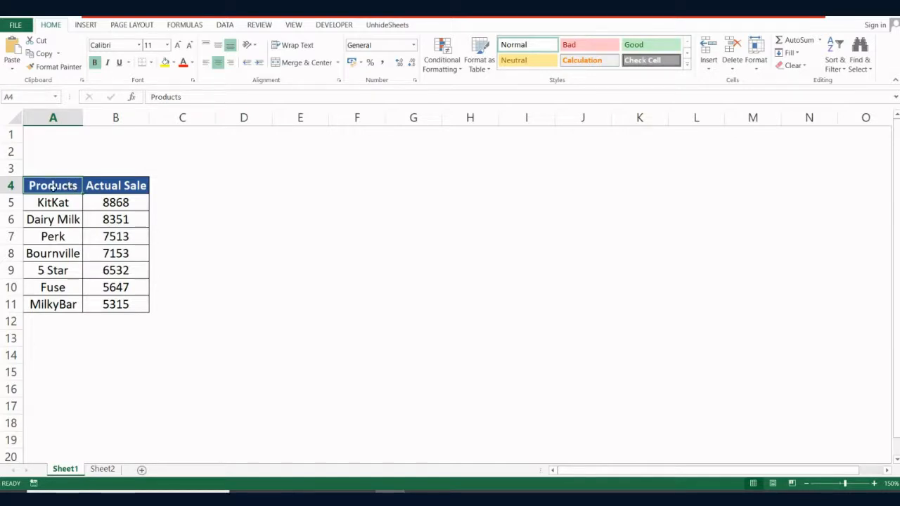
key("shift+Right")
key("shift+Down")
key("shift+Down")
key("shift+Down")
key("shift+Down")
key("shift+Down")
key("shift+Down")
key("shift+Down")
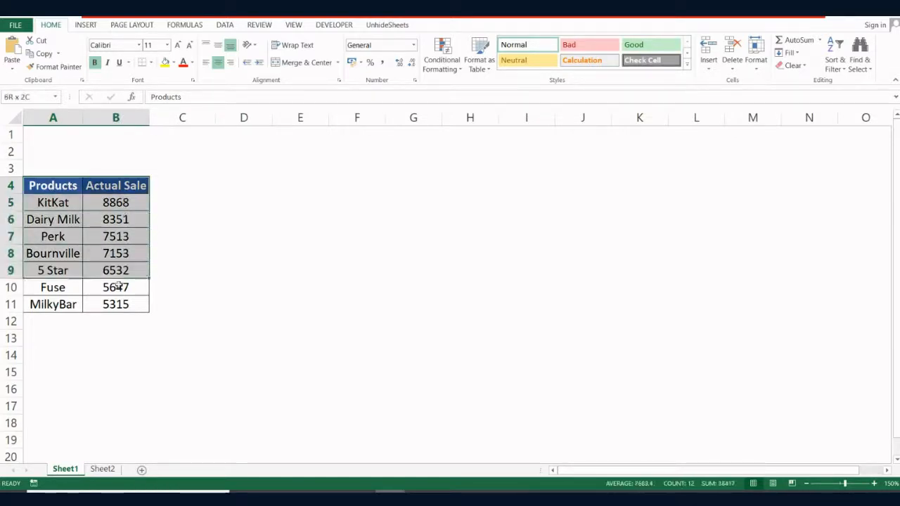
left_click(74, 190)
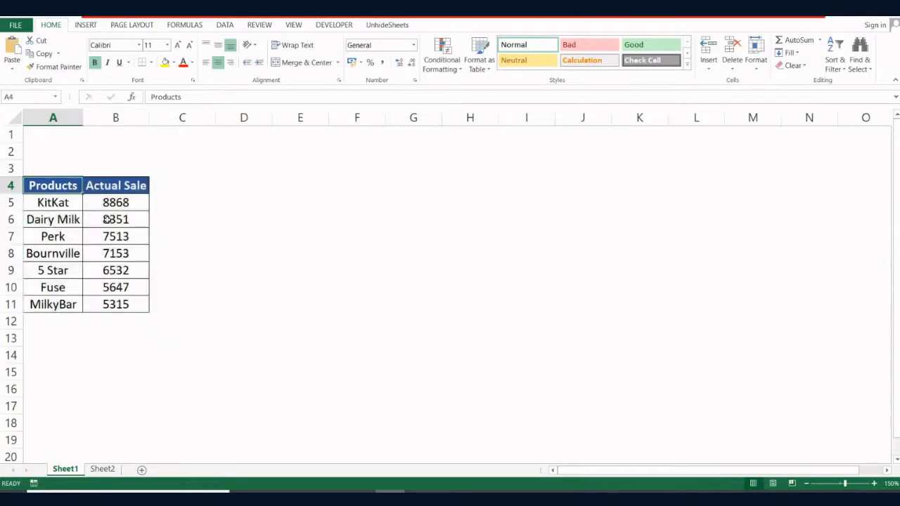
key("ctrl+a")
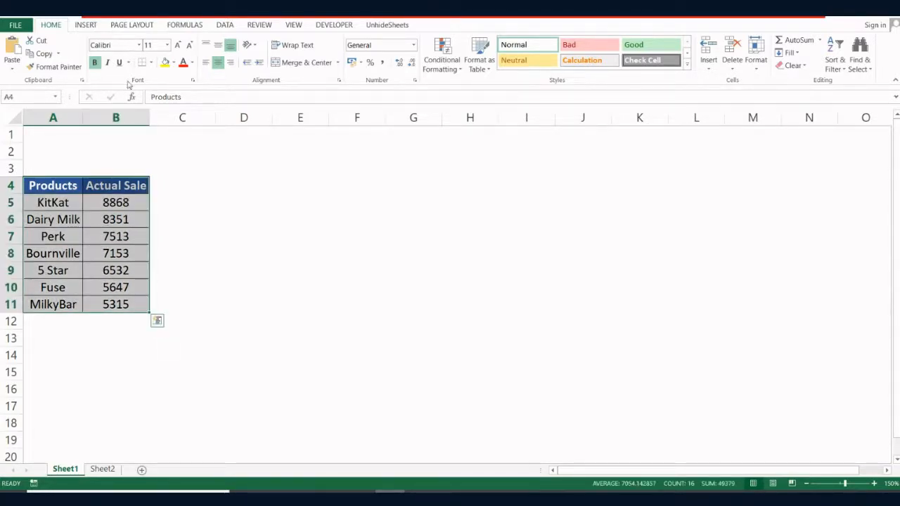
Step: Preview the recommended clustered column, clustered bar and pie charts for the selected table without inserting one
left_click(85, 25)
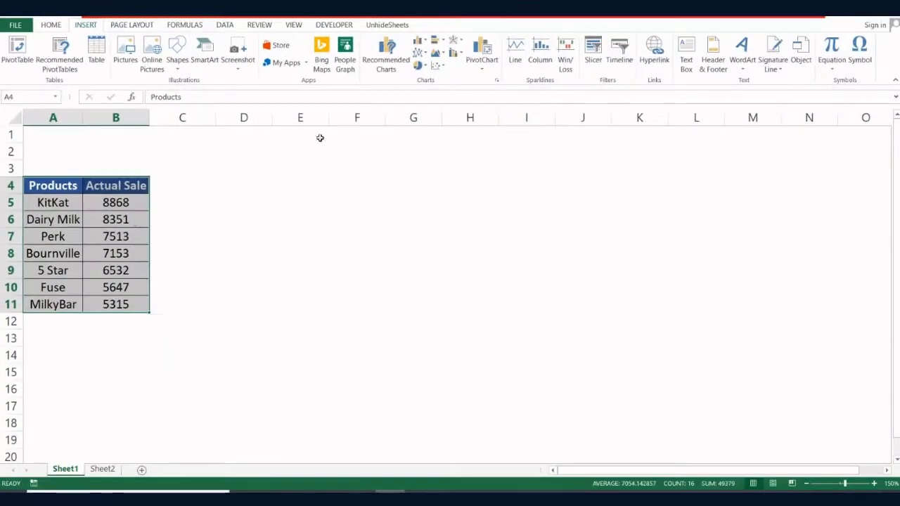
left_click(379, 68)
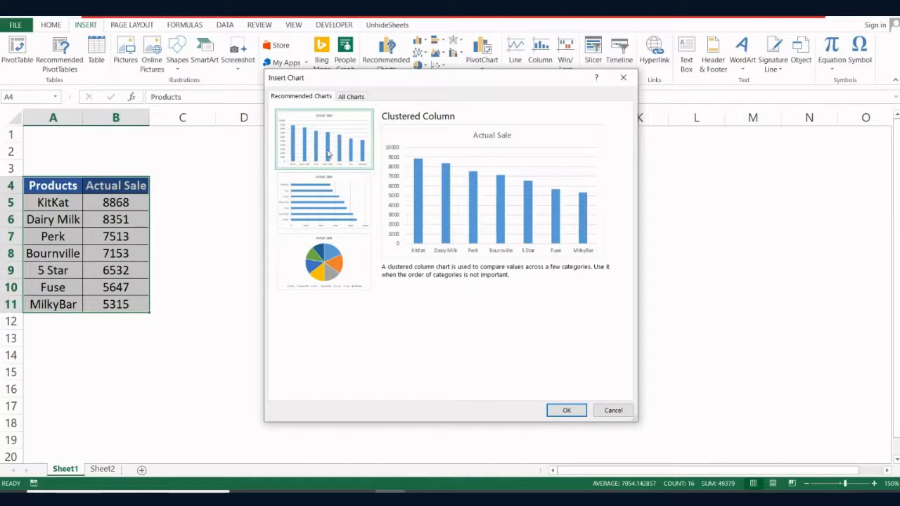
left_click(328, 205)
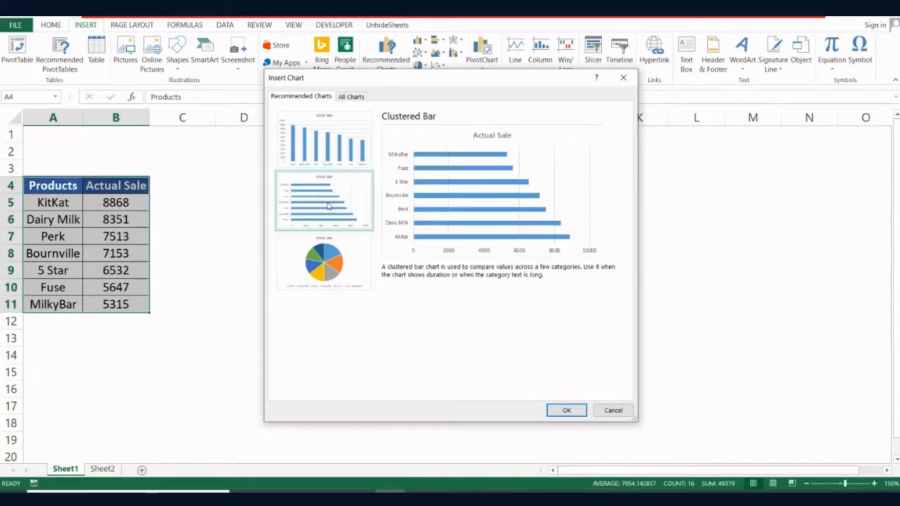
left_click(332, 241)
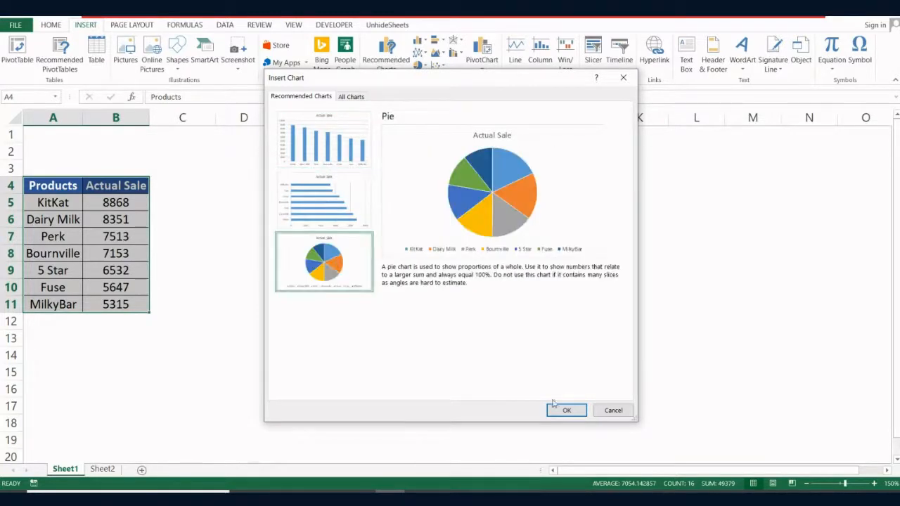
left_click(623, 413)
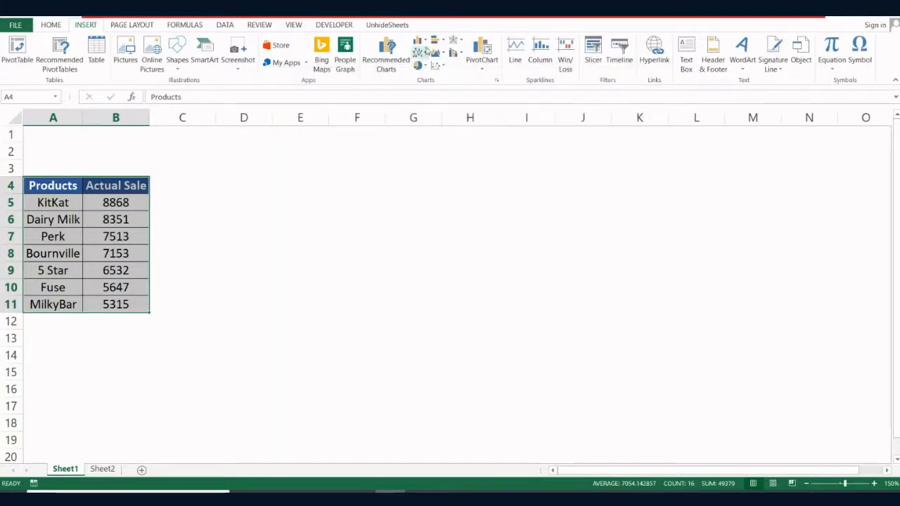
Step: Insert a 2-D clustered column chart of the sales table and move it up so it starts at row 2
left_click(425, 42)
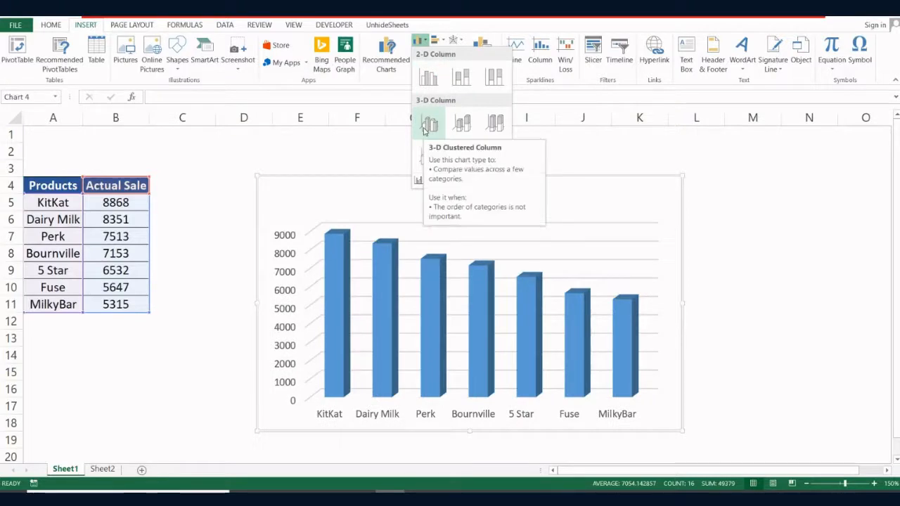
left_click(427, 79)
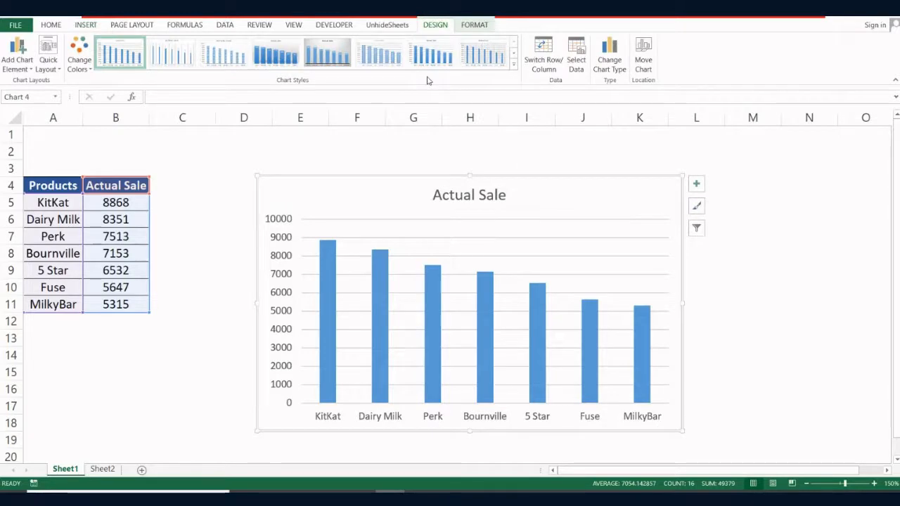
left_click(506, 183)
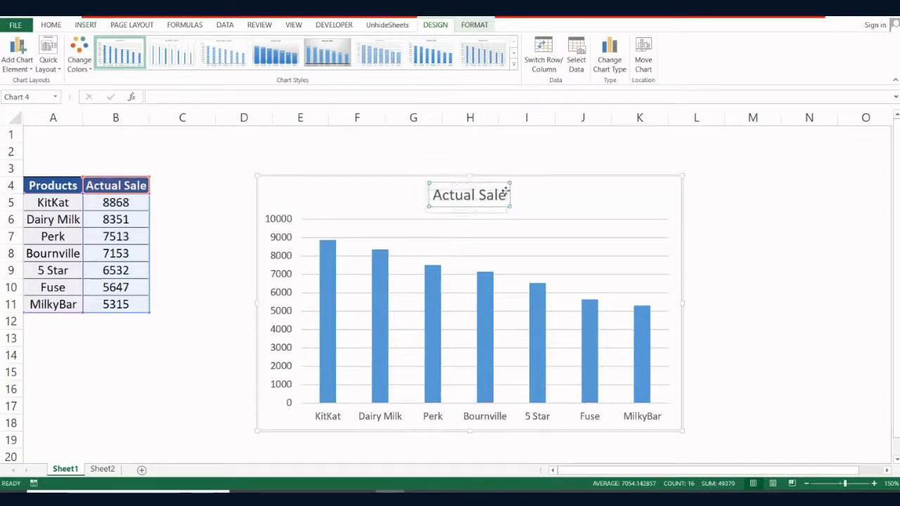
left_click_drag(544, 192, 553, 164)
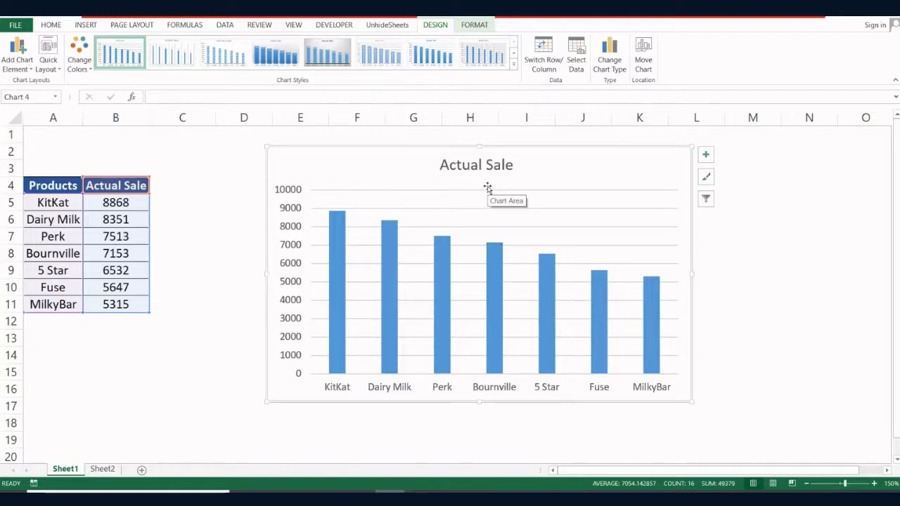
Step: Examine the parts of the column chart: title, gridlines, data series, horizontal axis and vertical axis
left_click(471, 166)
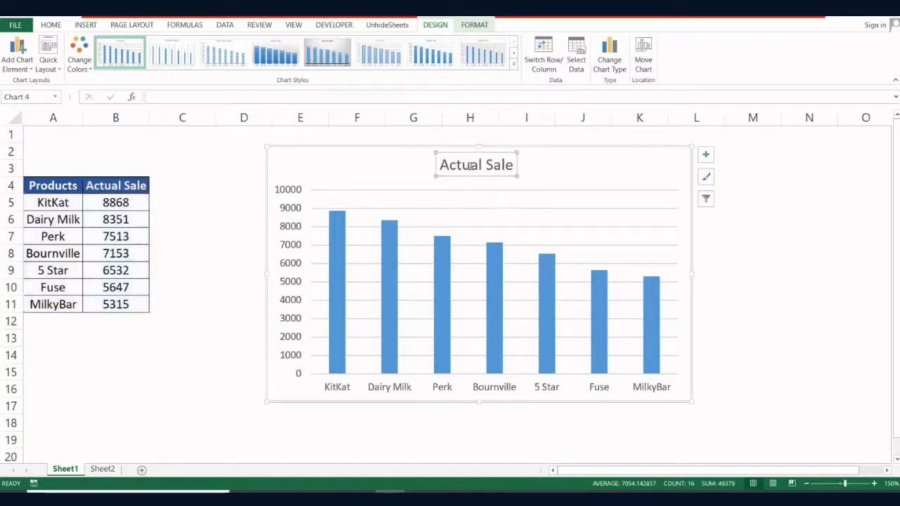
left_click(478, 190)
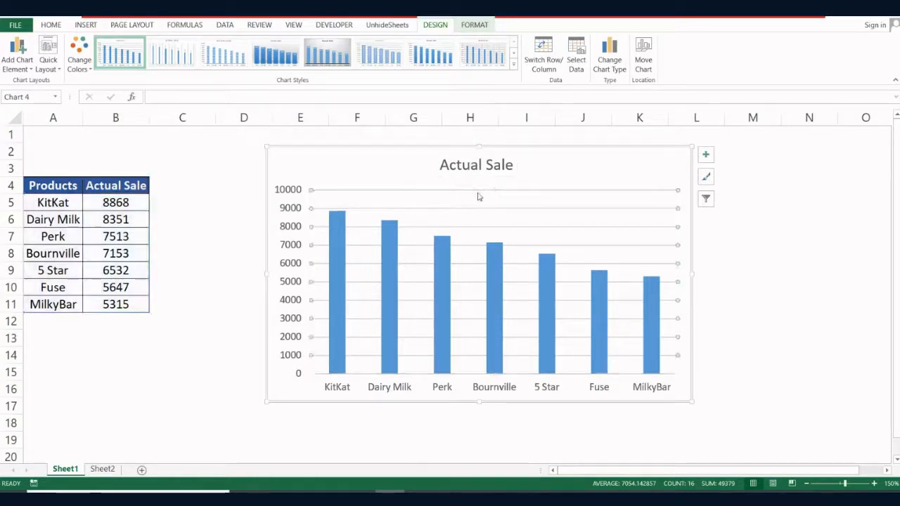
left_click(495, 262)
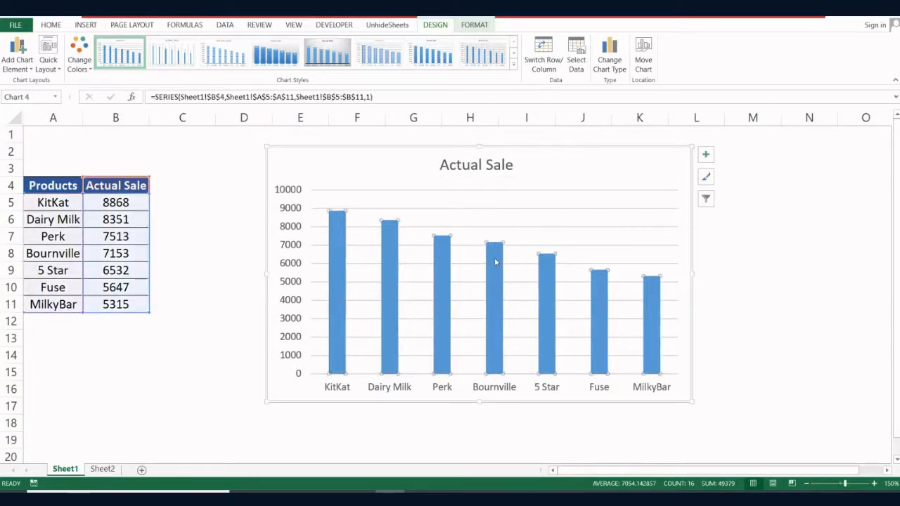
left_click(443, 387)
left_click(299, 301)
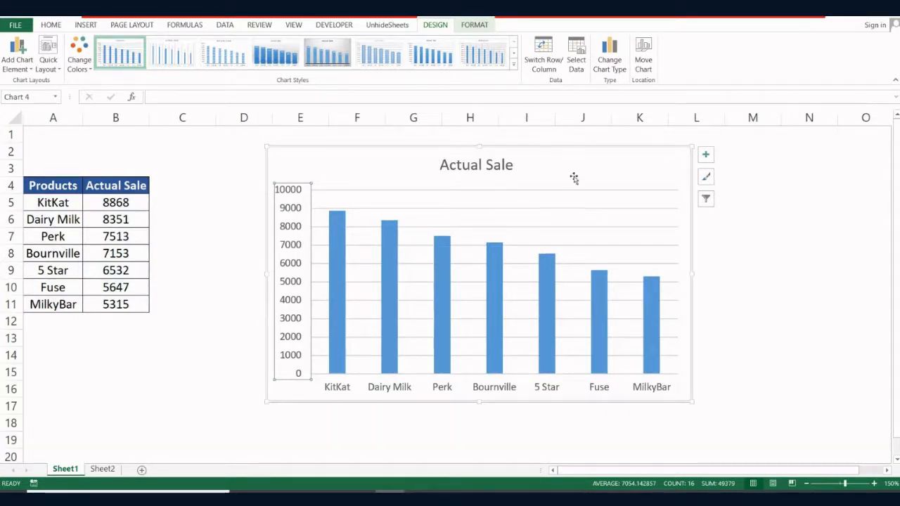
Step: Look through the chart elements, the formatting options and the full gallery of chart styles available for the column chart
left_click(706, 155)
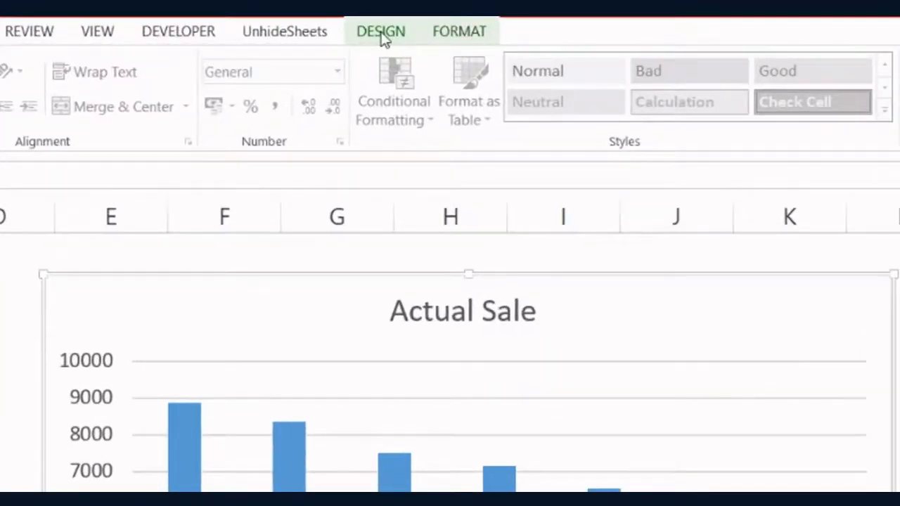
left_click(382, 34)
left_click(462, 34)
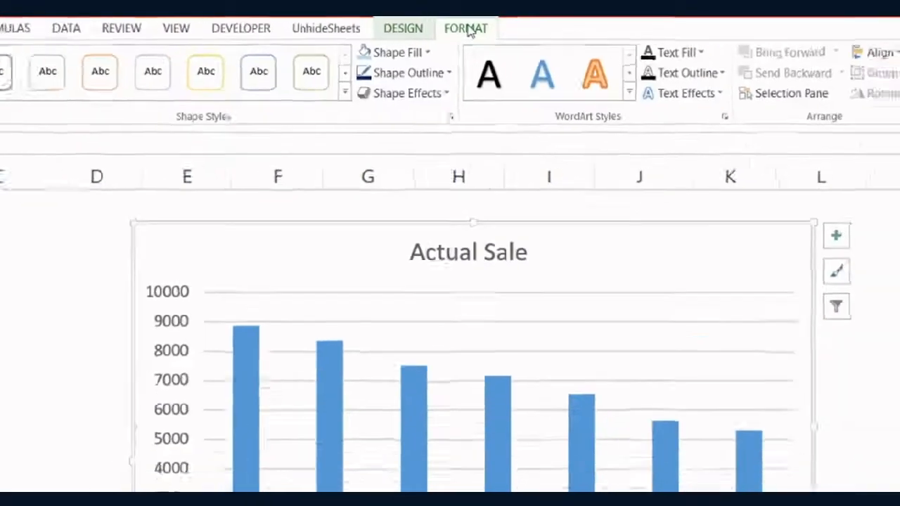
left_click(382, 33)
left_click(513, 62)
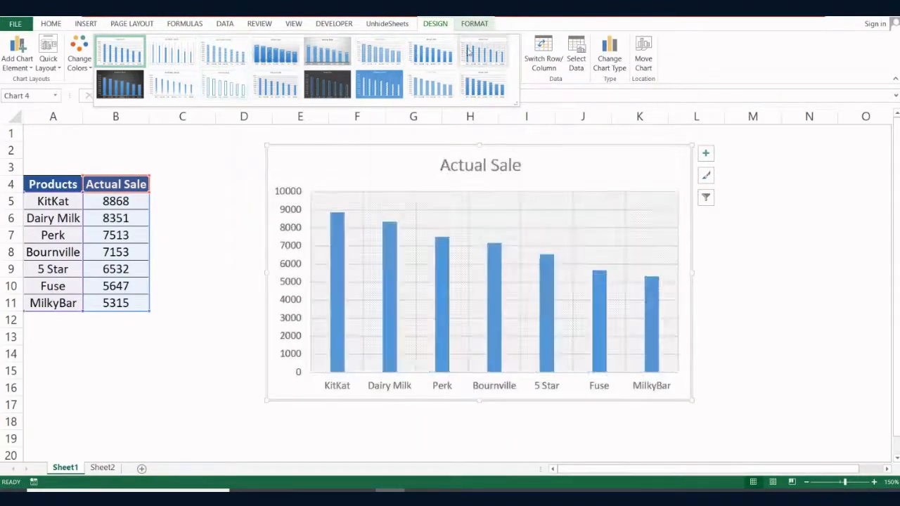
Step: Apply the preset shape style with an orange outline to the chart area
left_click(477, 27)
left_click(476, 26)
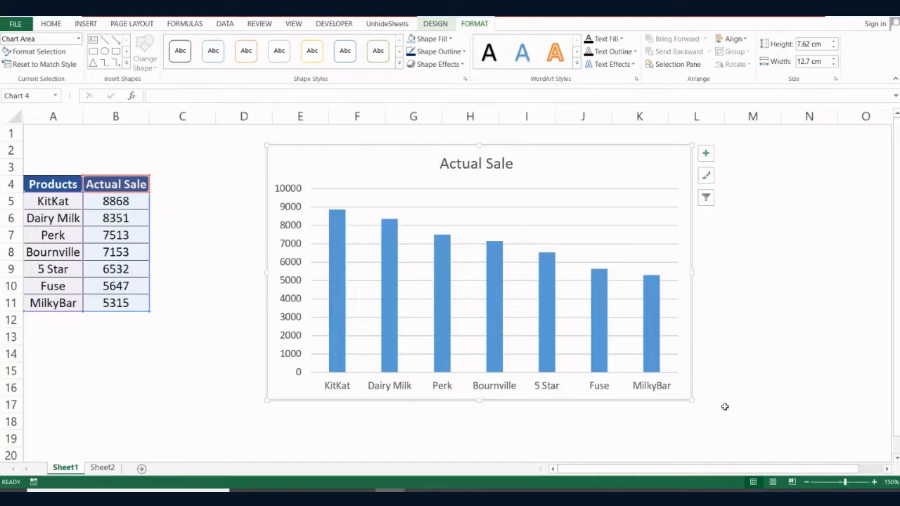
left_click(246, 50)
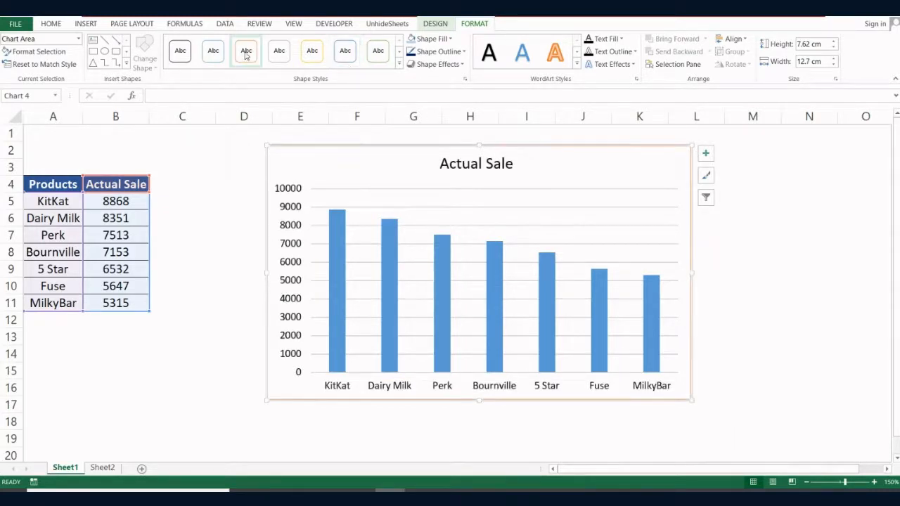
left_click(745, 255)
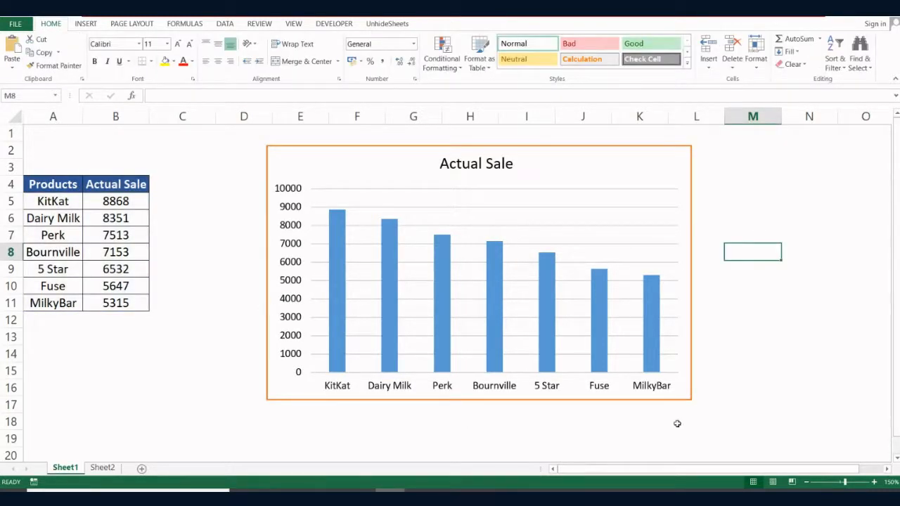
Step: Give the chart title a light blue shape fill and a dark orange outline
left_click(475, 163)
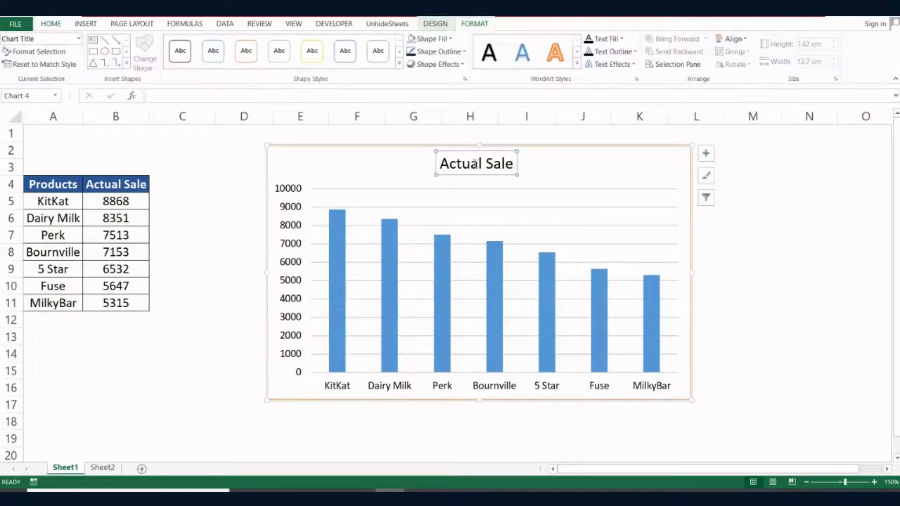
left_click(450, 39)
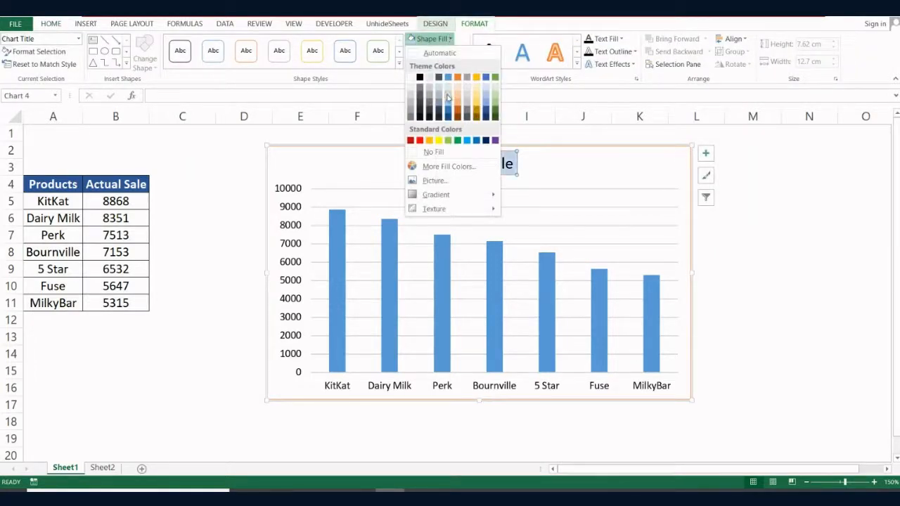
left_click(450, 98)
left_click(458, 53)
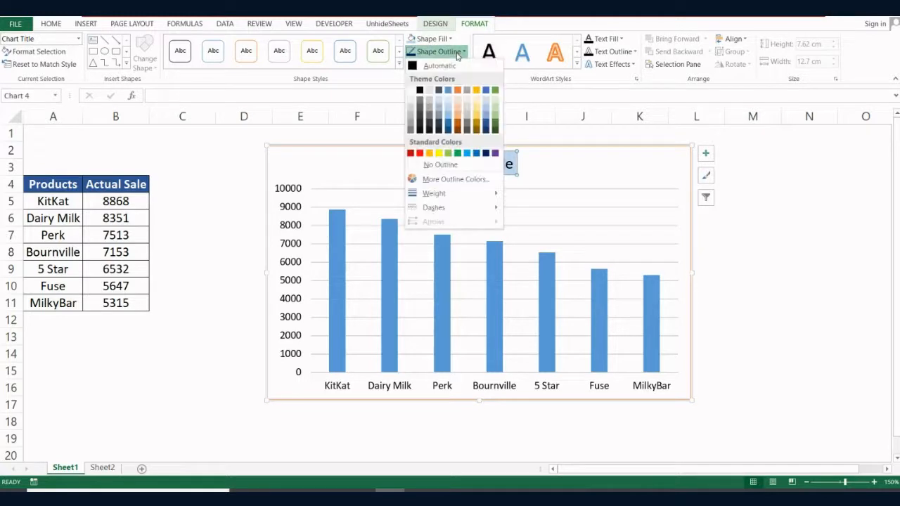
left_click(457, 127)
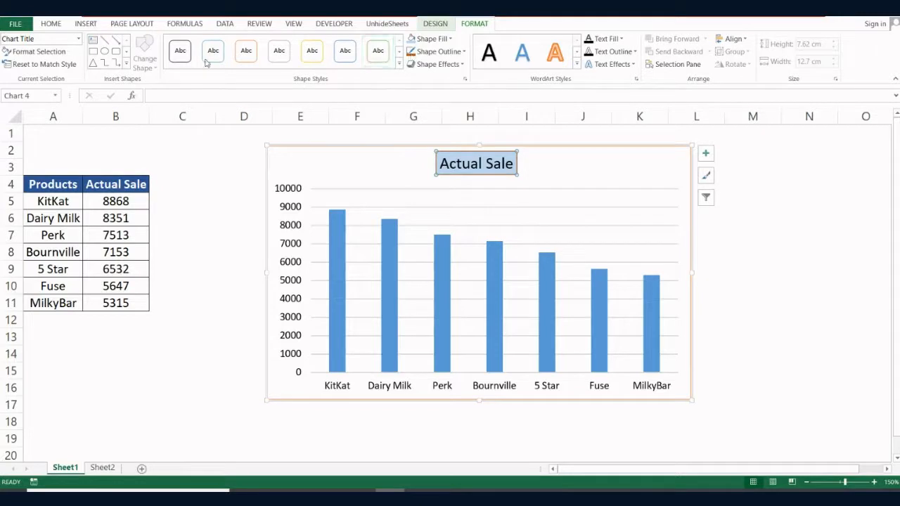
Step: Change the chart title's fill to light orange and its font colour to standard green
left_click(50, 24)
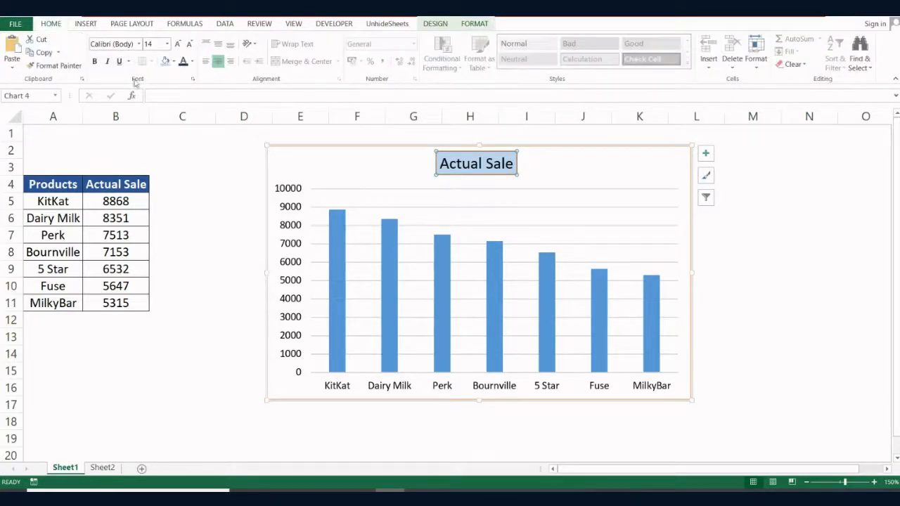
left_click(173, 61)
left_click(213, 119)
left_click(192, 61)
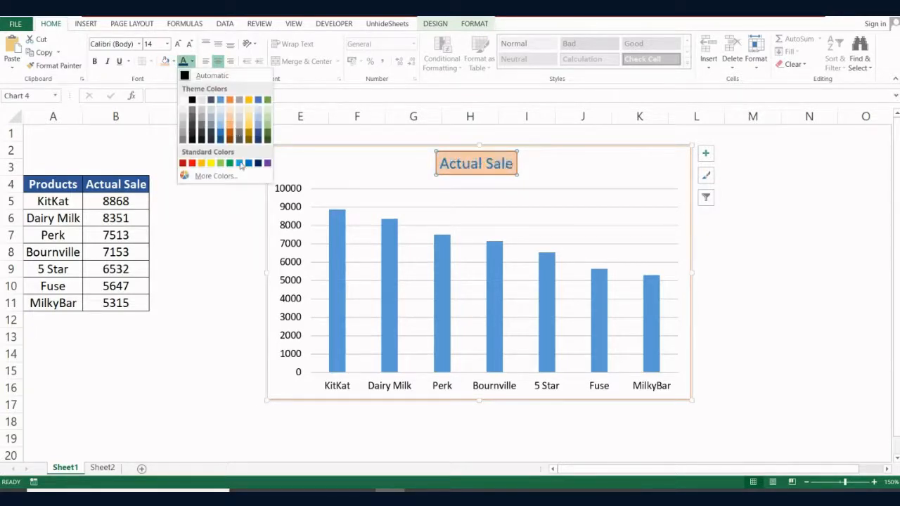
left_click(229, 164)
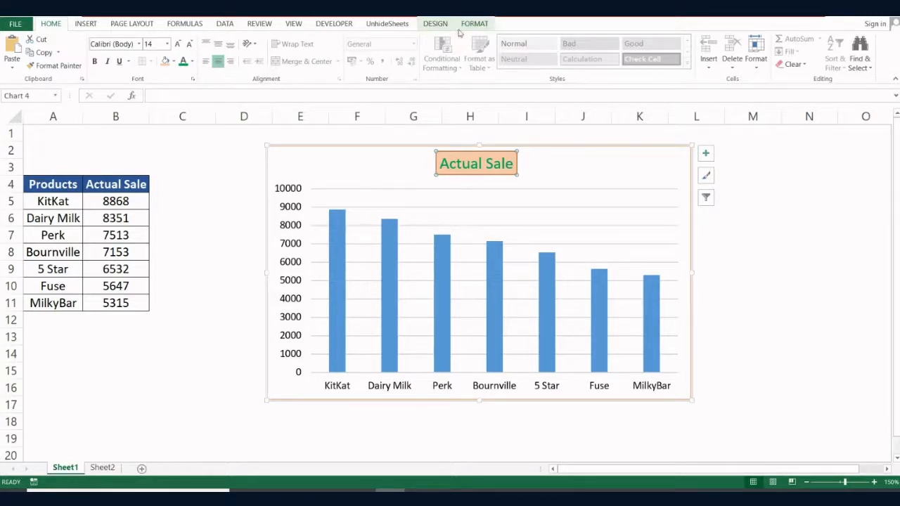
Step: Open the detailed Format Axis options for the chart's horizontal category axis
left_click(435, 24)
left_click(474, 24)
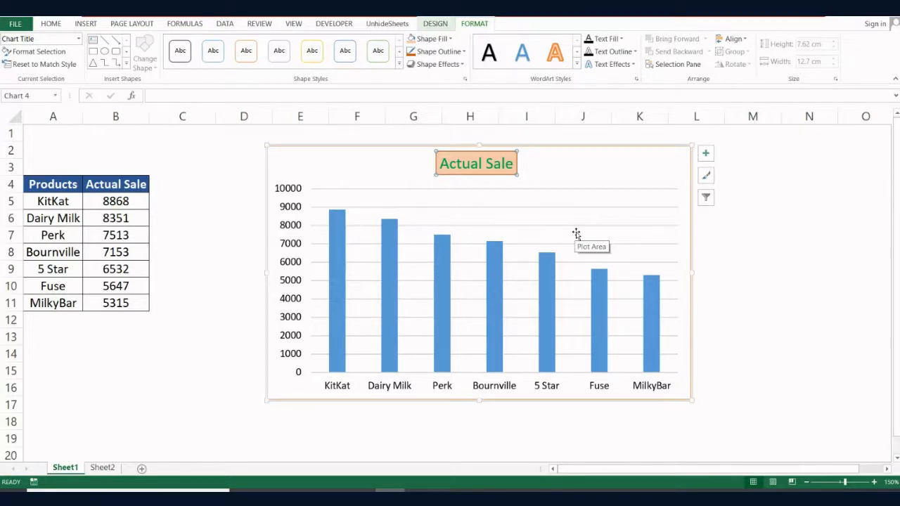
left_click(706, 153)
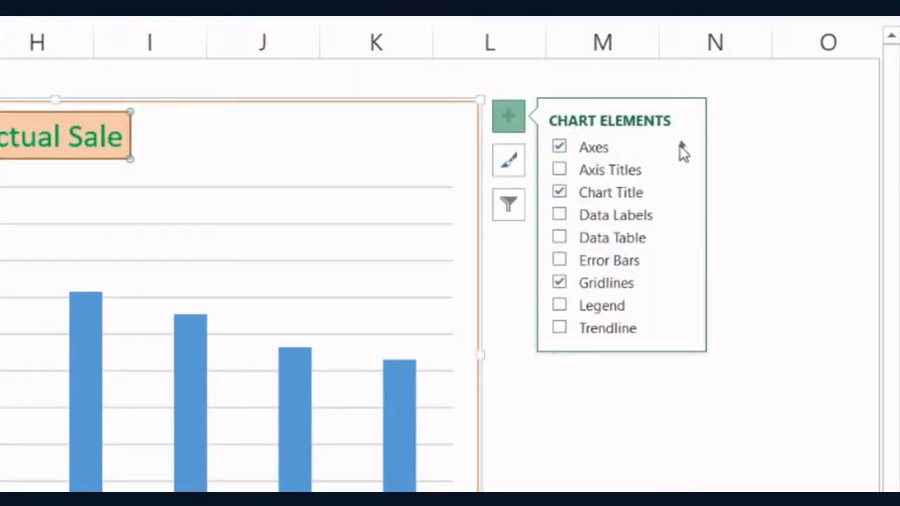
left_click(683, 151)
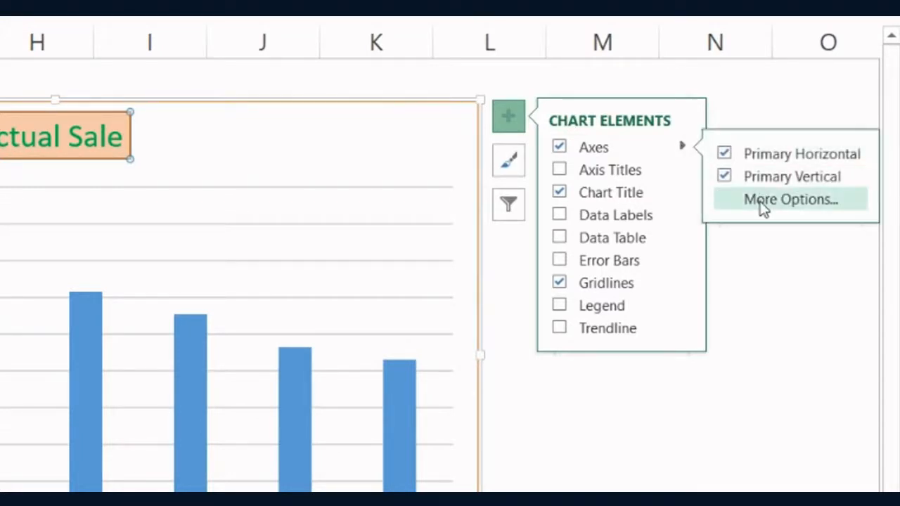
left_click(763, 208)
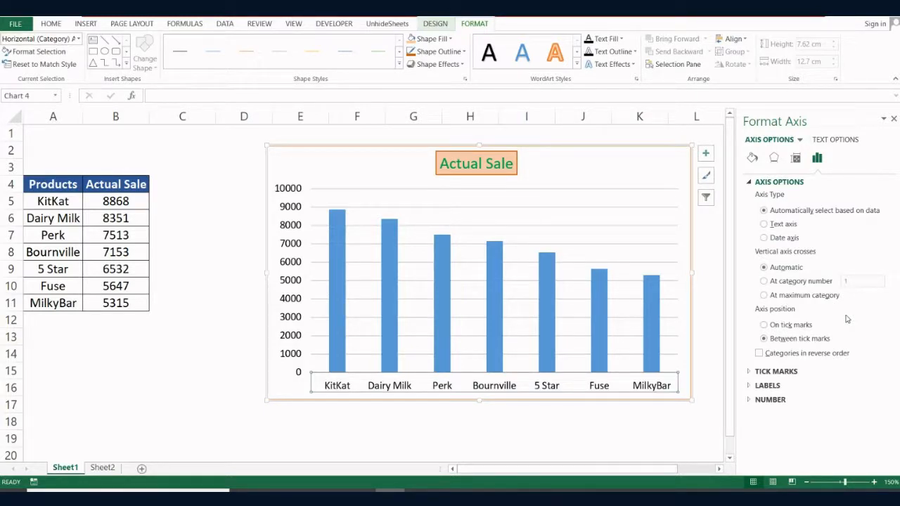
Step: Examine the formatting options for the data series, gridlines and chart area, and close the formatting pane
left_click(548, 265)
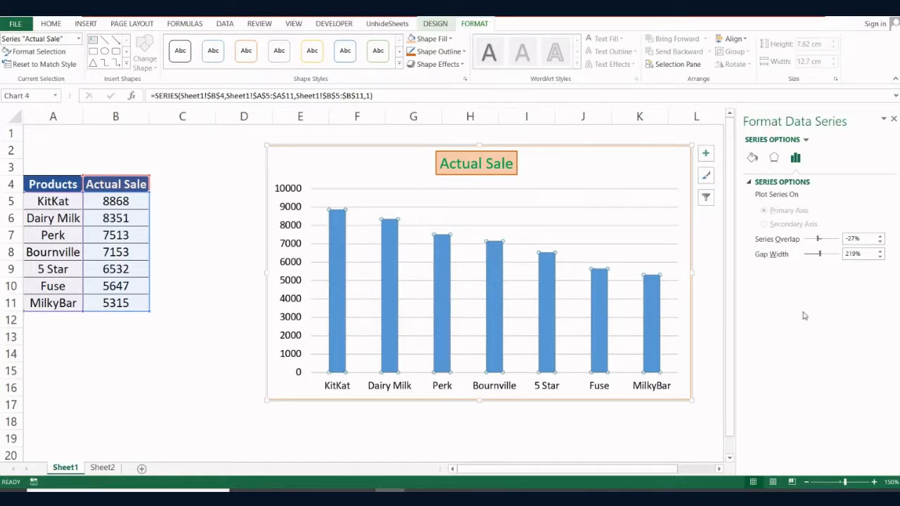
left_click(599, 231)
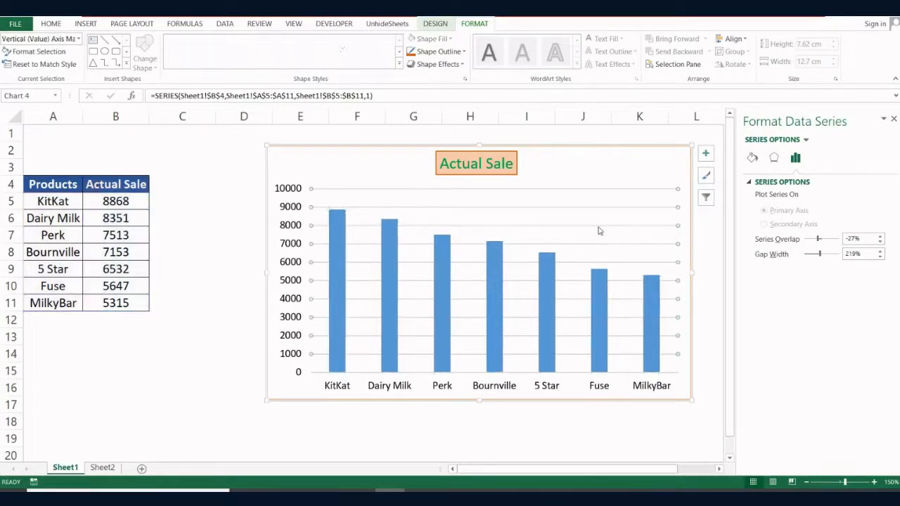
left_click(292, 219)
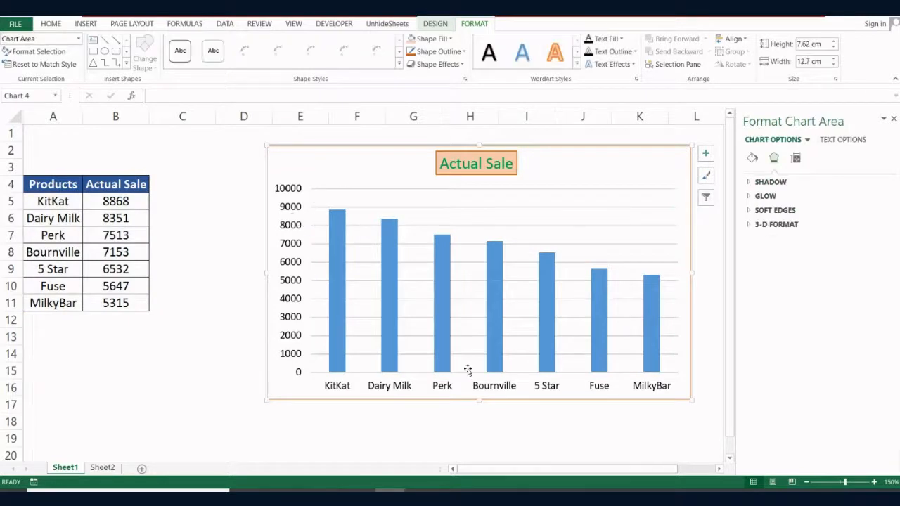
left_click(496, 385)
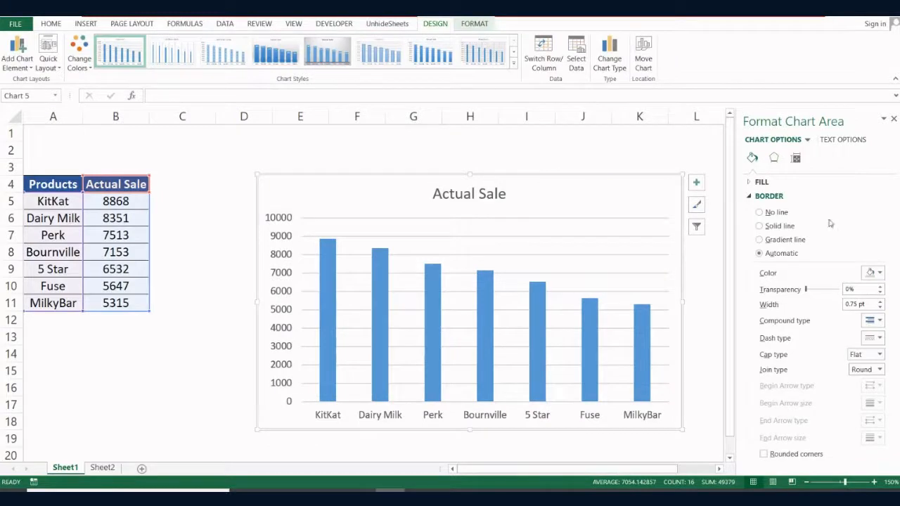
left_click(894, 120)
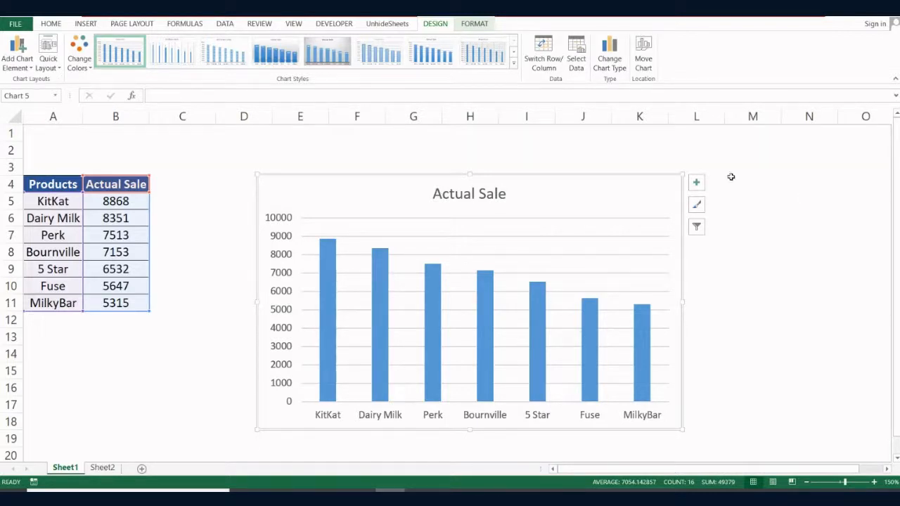
Step: View the detailed Format Axis options for the chart's horizontal axis, close them, and reopen and close them once more
left_click(697, 184)
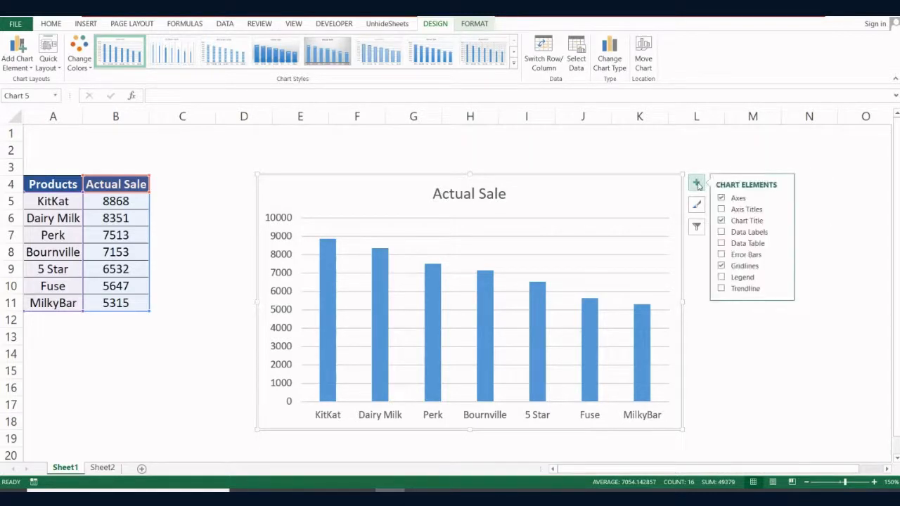
left_click(786, 199)
left_click(820, 226)
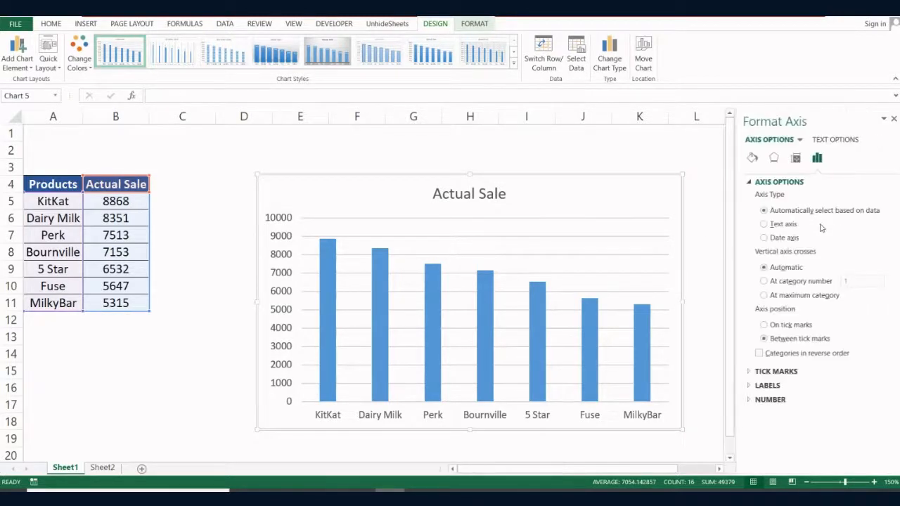
left_click(894, 119)
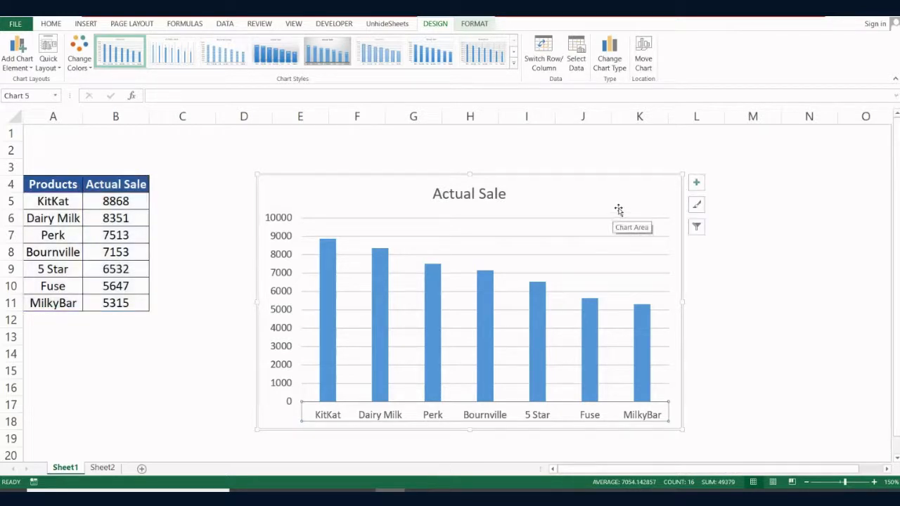
key("ctrl+1")
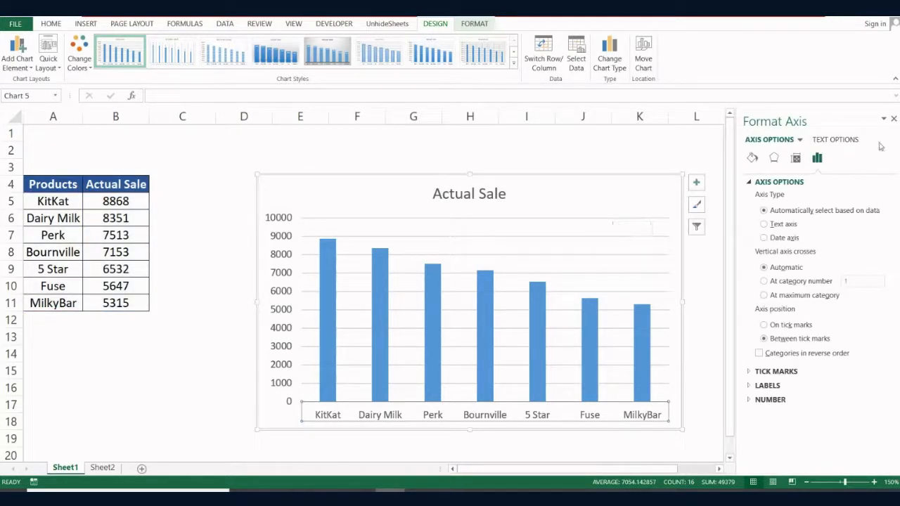
left_click(894, 120)
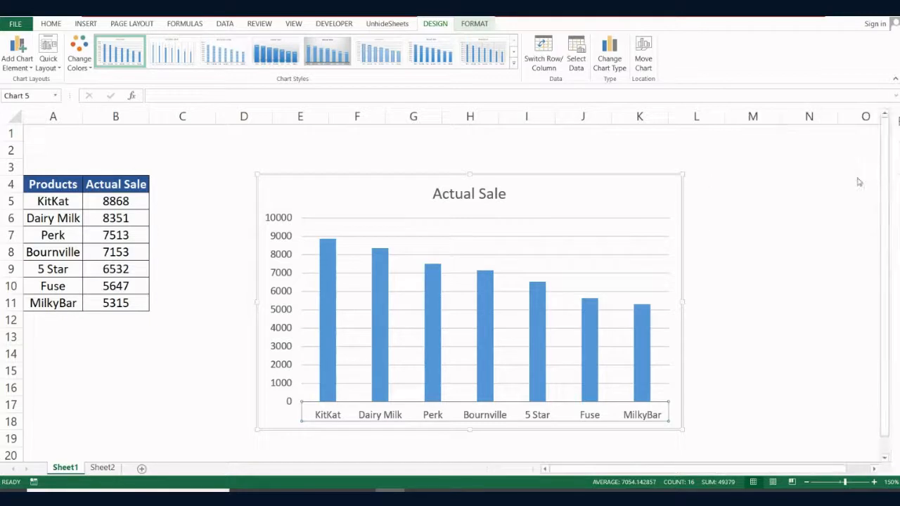
Step: View the Format Plot Area options for the chart, close them, and call them up again
double_click(561, 267)
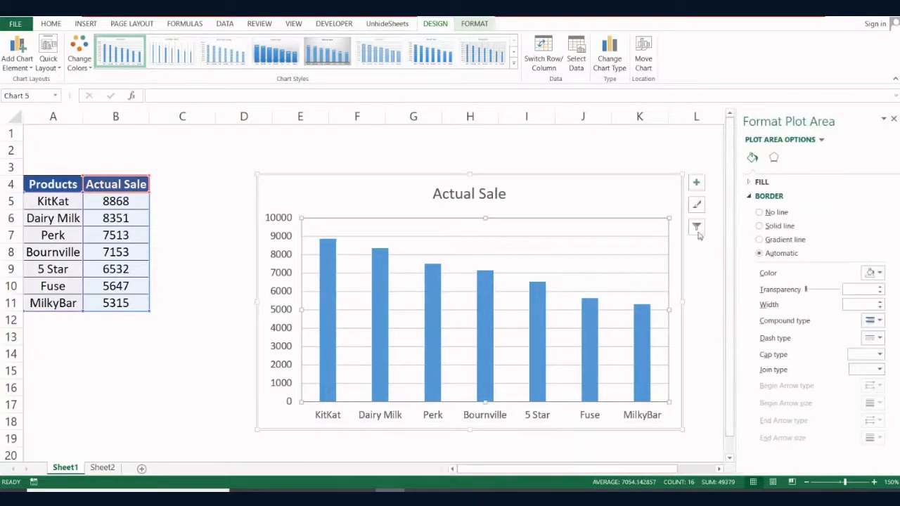
left_click(894, 120)
right_click(568, 250)
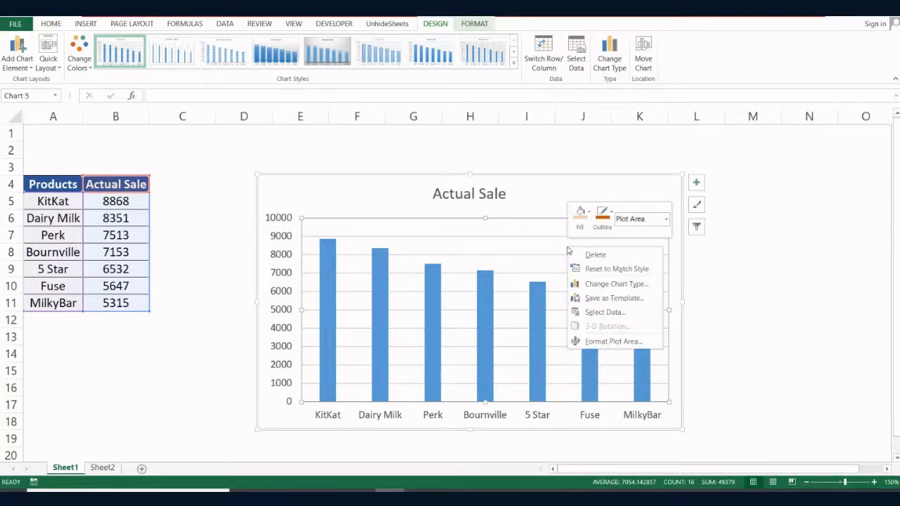
left_click(633, 342)
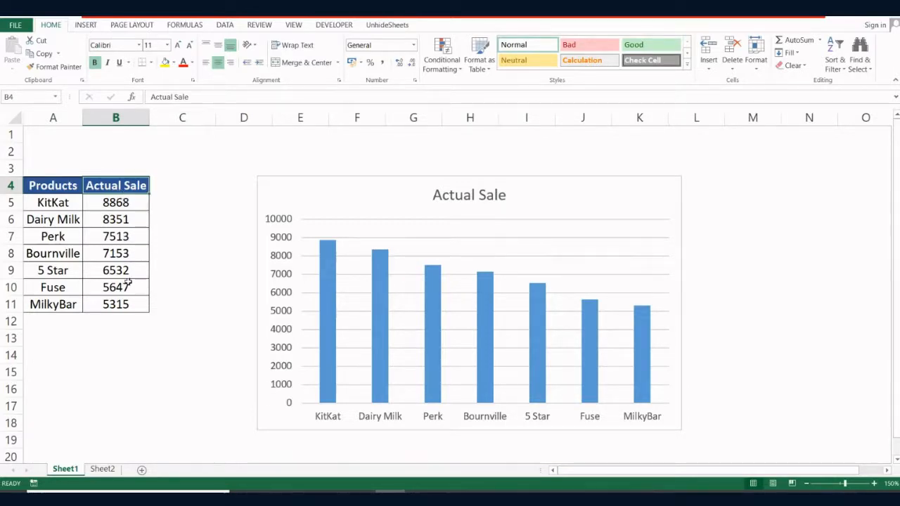
Step: Add the column heading Target Sale in cell C4, beside Actual Sale
left_click(174, 187)
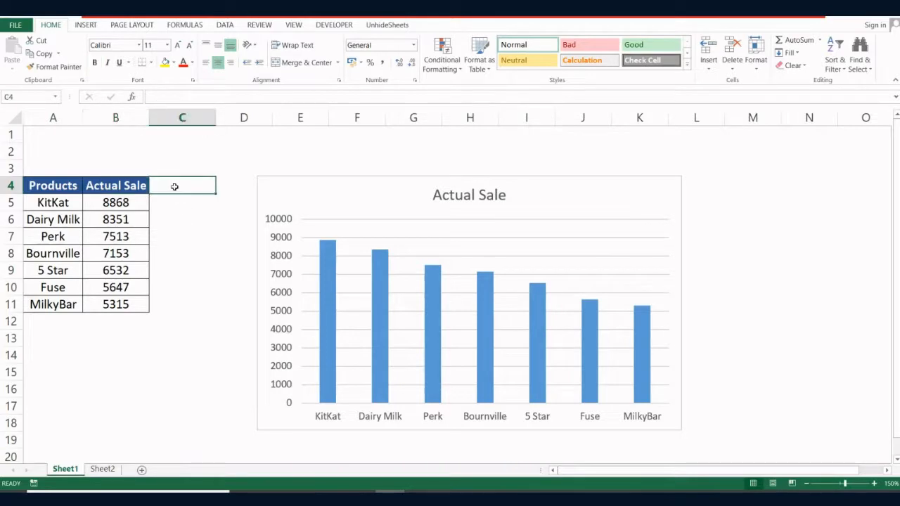
type("Target Sal")
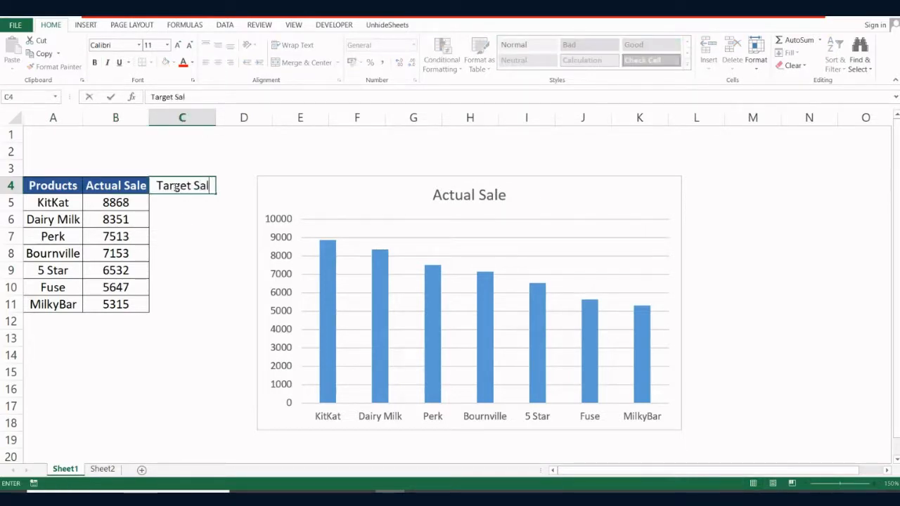
type("e")
key("Return")
Step: Enter the formula =B5+550 in cell C5 to calculate KitKat's target sale
type("=")
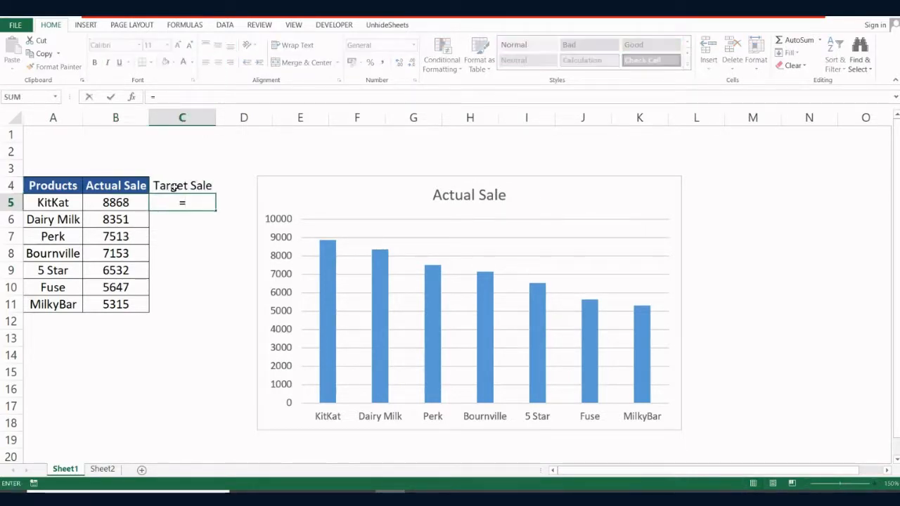
left_click(117, 204)
type("+")
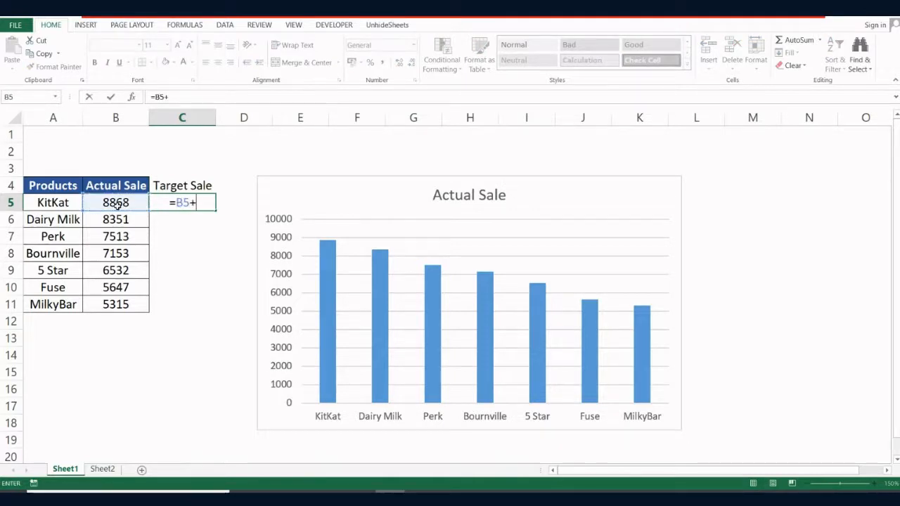
type("550")
key("Return")
Step: Copy the target sale formula from C5 to the remaining product rows through C11
key("Up")
key("ctrl+c")
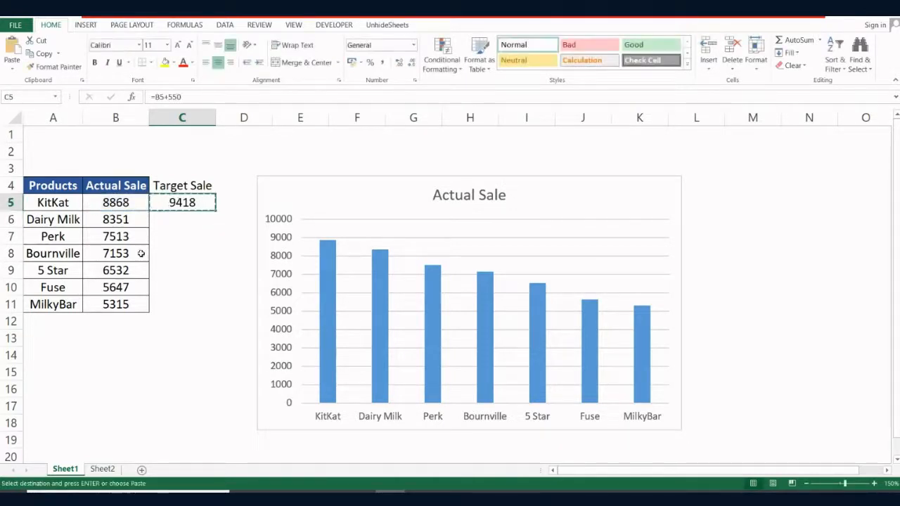
left_click_drag(182, 220, 183, 305)
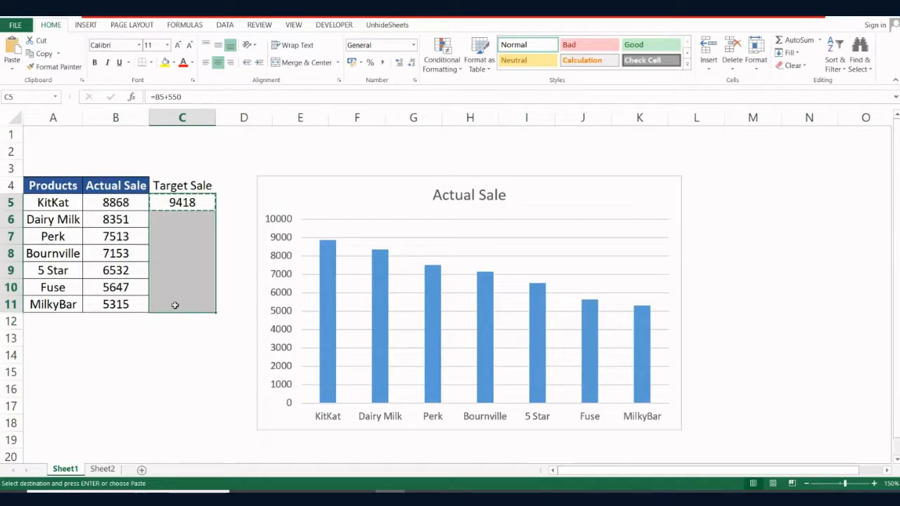
key("ctrl+v")
left_click(182, 186)
left_click(130, 184)
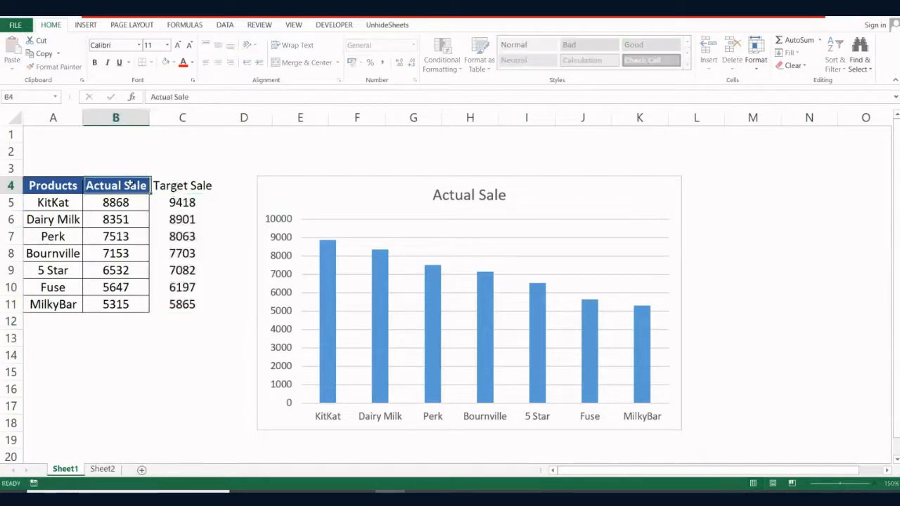
Step: Try extending the chart's highlighted source range to include the Target Sale column, and undo the change
left_click(422, 227)
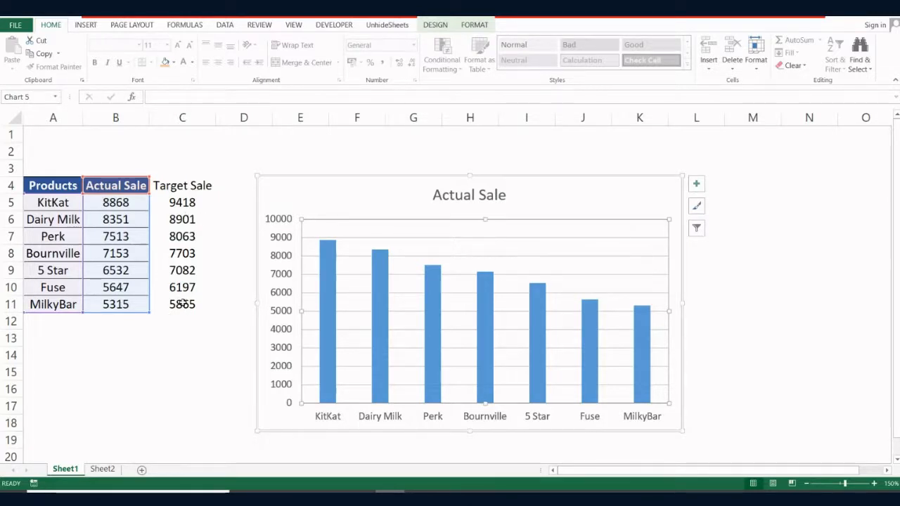
left_click(429, 184)
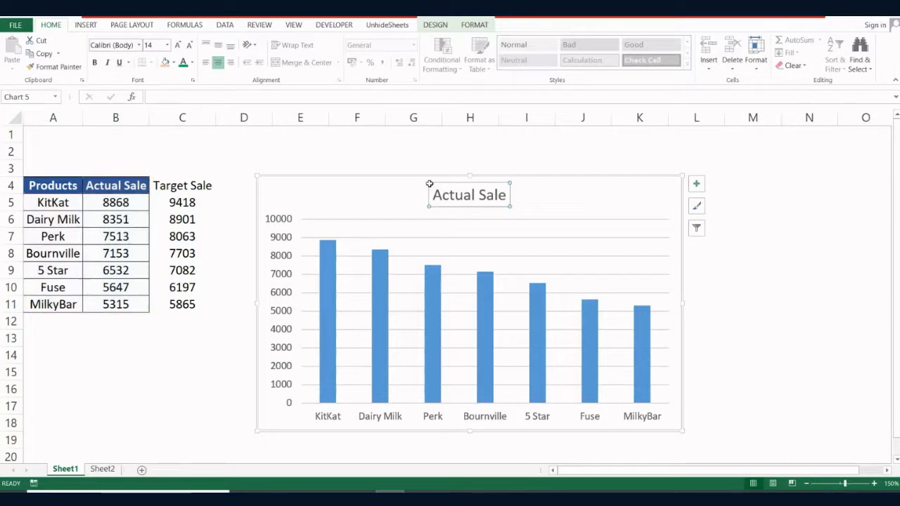
left_click(419, 184)
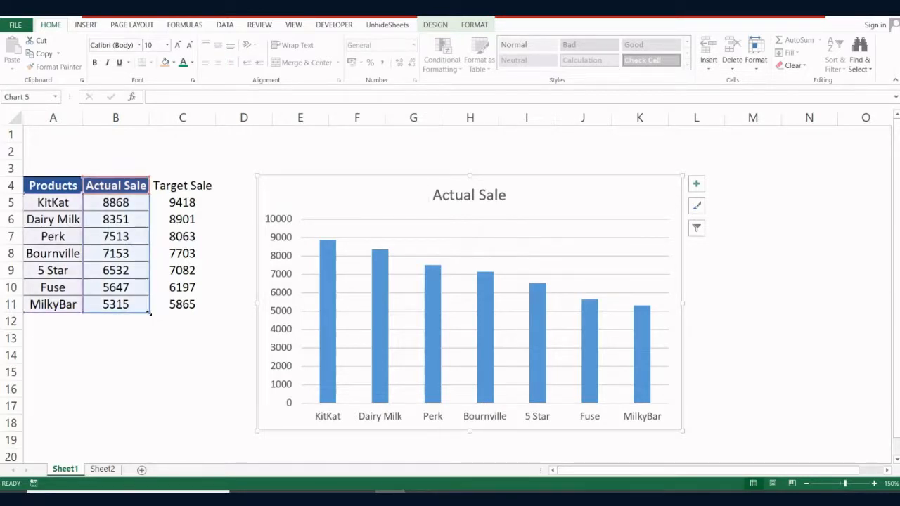
left_click_drag(174, 313, 191, 315)
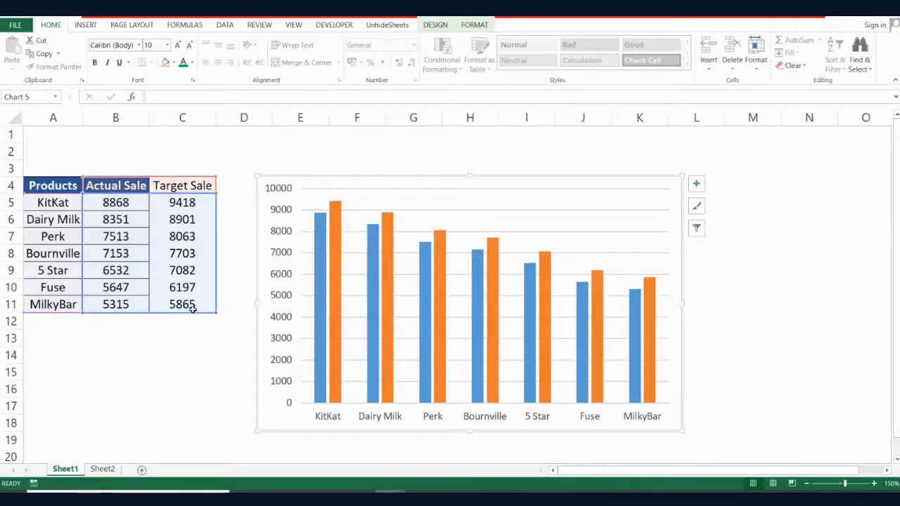
key("ctrl+z")
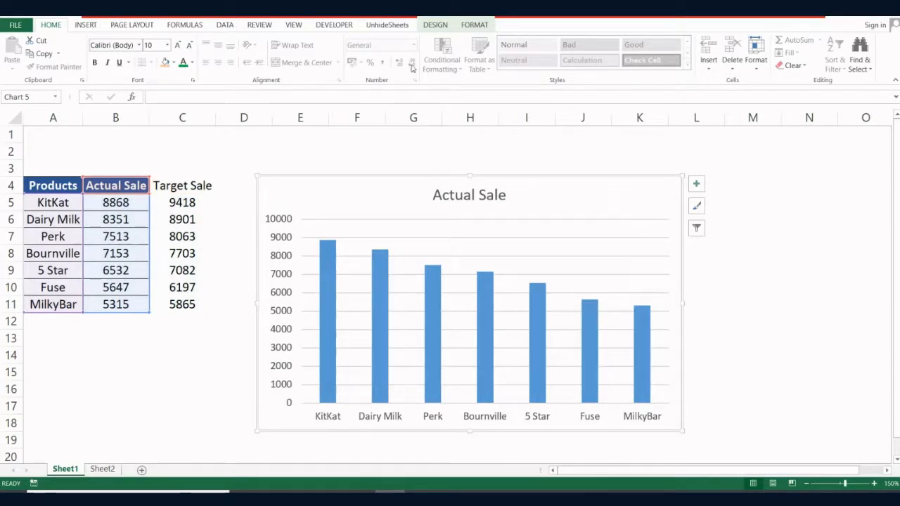
Step: Replace the chart's data range with Sheet1!$A$4:$C$11 in Select Data Source so it includes the Target Sale series
left_click(434, 25)
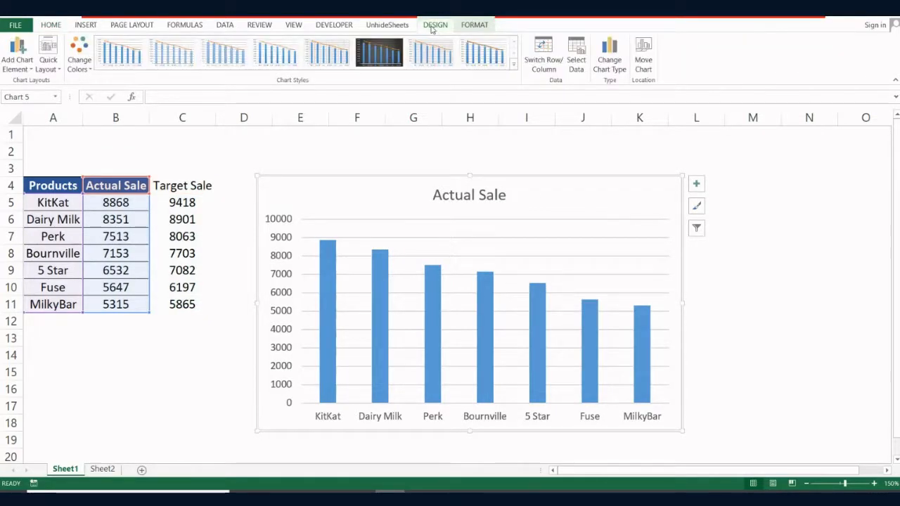
left_click(577, 64)
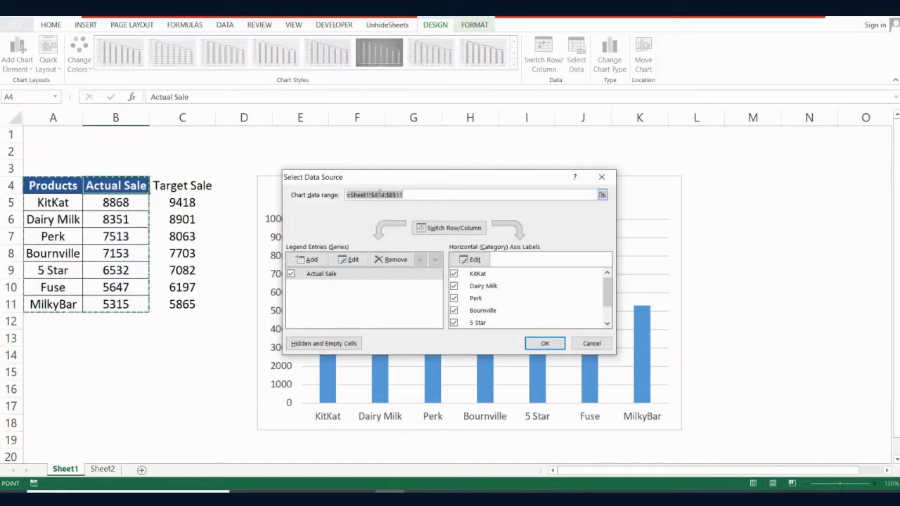
left_click_drag(408, 195, 345, 195)
key("BackSpace")
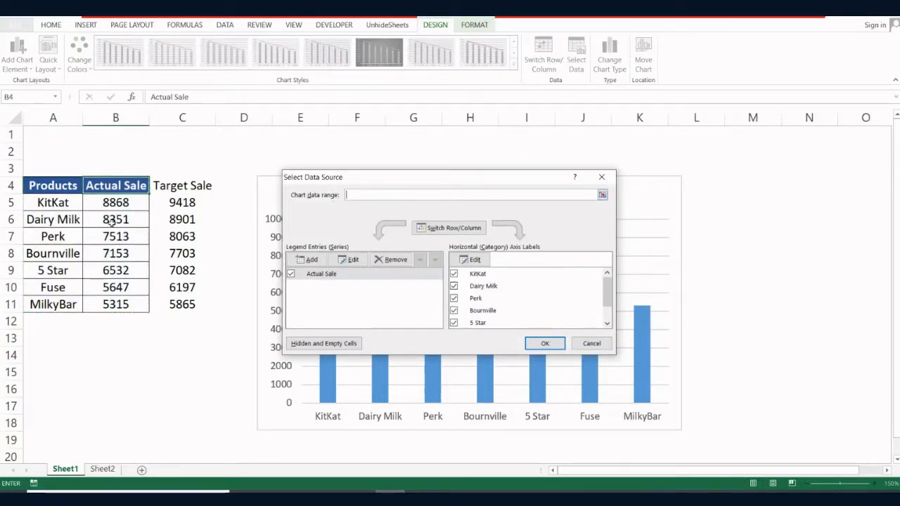
left_click_drag(59, 187, 183, 303)
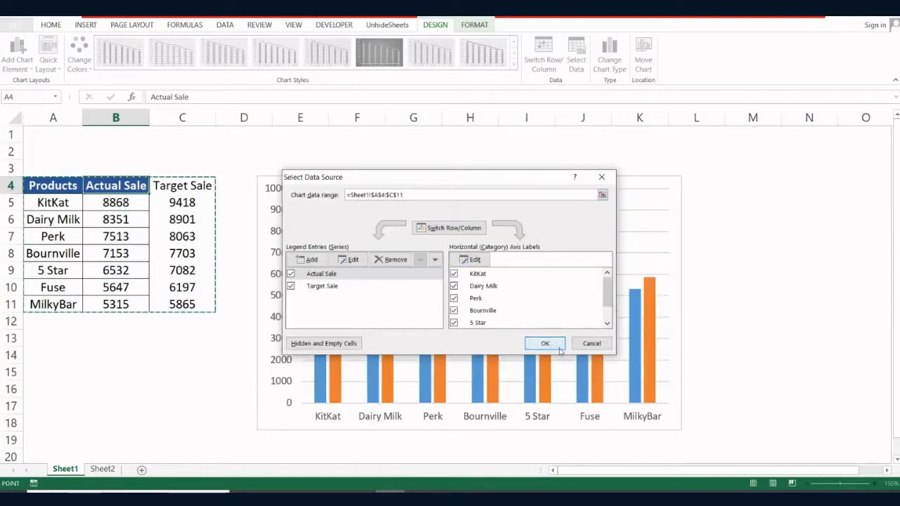
left_click(552, 345)
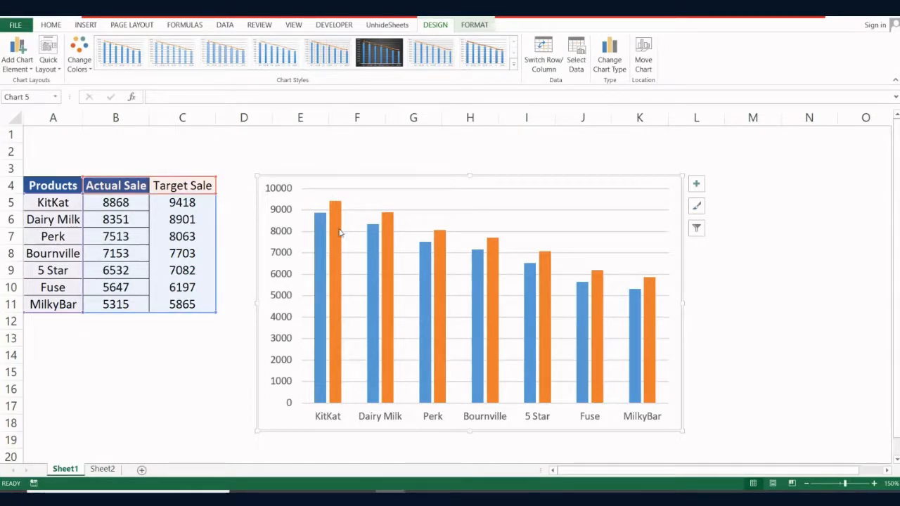
Step: Preview the Clustered Column - Line combo type for the chart and cancel the chart type change
mouse_move(339, 232)
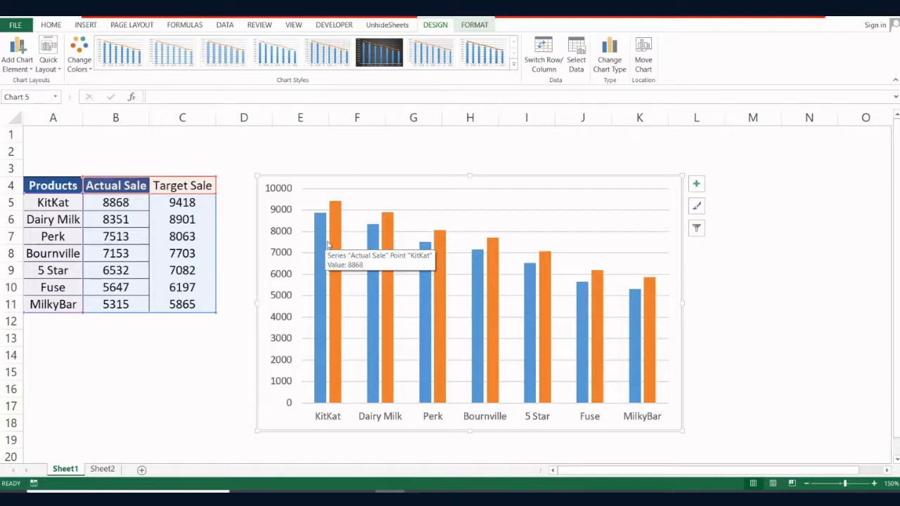
left_click(542, 224)
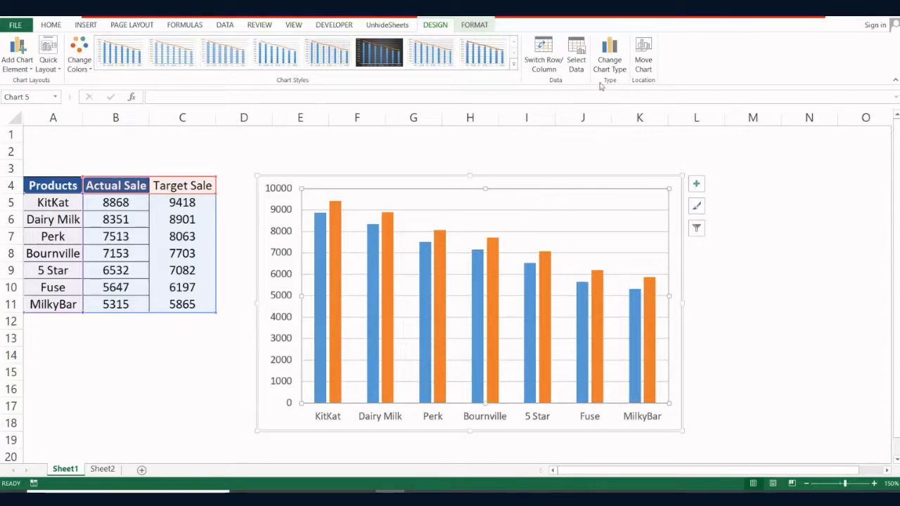
left_click(610, 63)
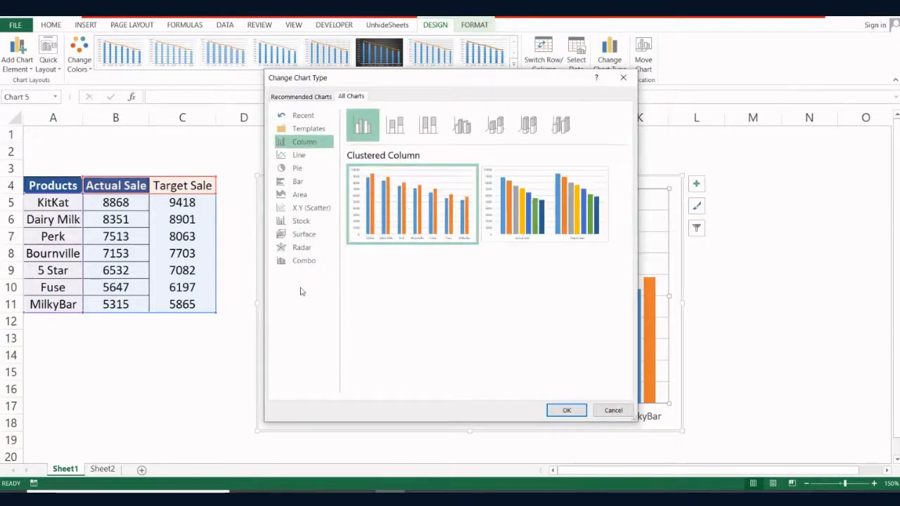
left_click(303, 263)
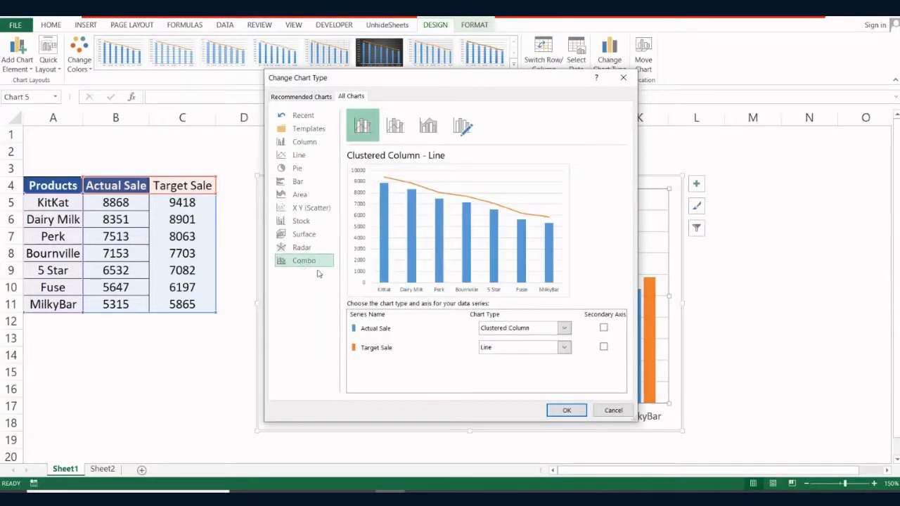
left_click(613, 411)
Step: Change the chart to a combo type with Actual Sale as Clustered Column and Target Sale as Line with Markers
right_click(557, 228)
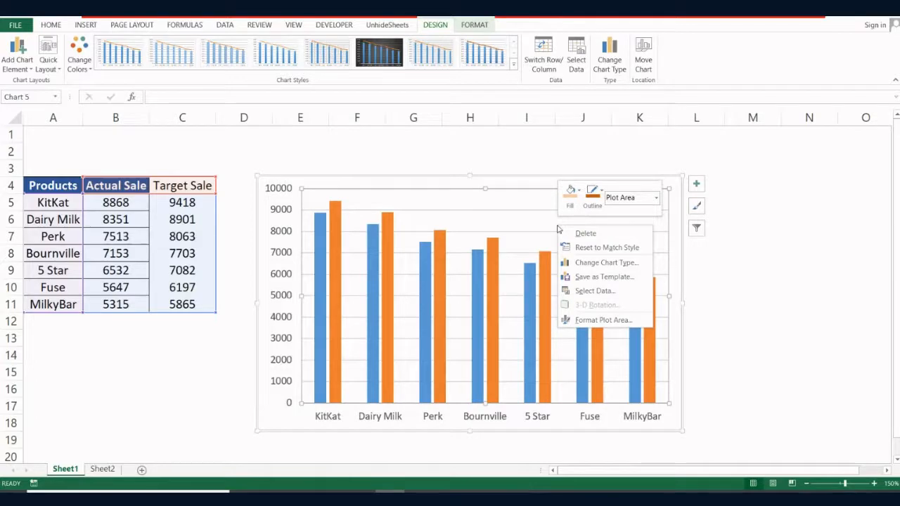
left_click(595, 267)
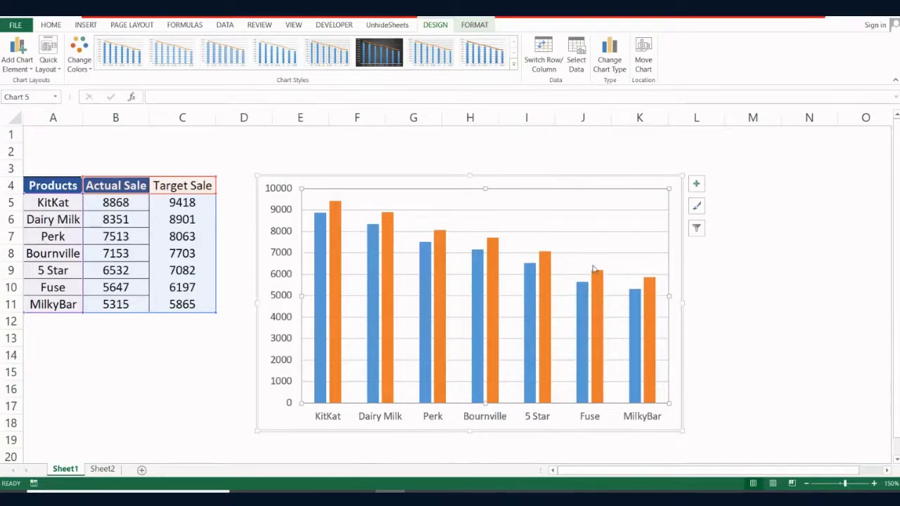
left_click(312, 267)
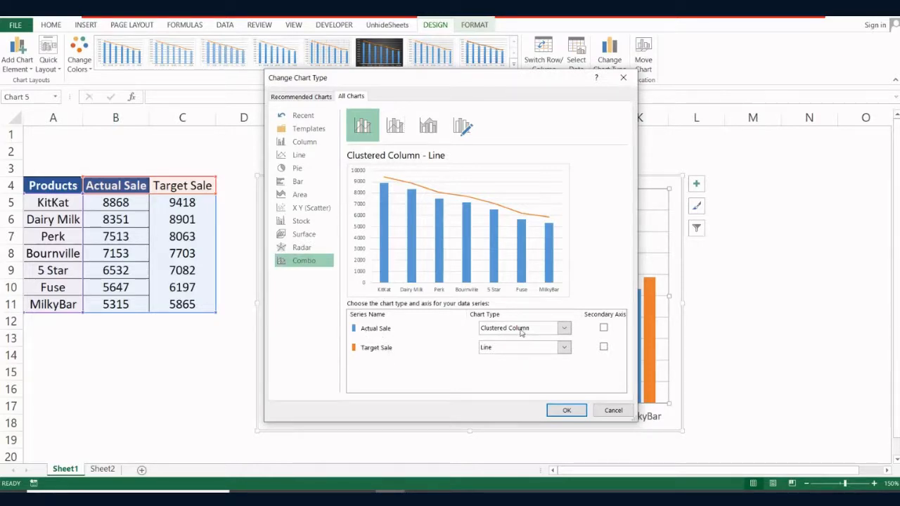
left_click(564, 348)
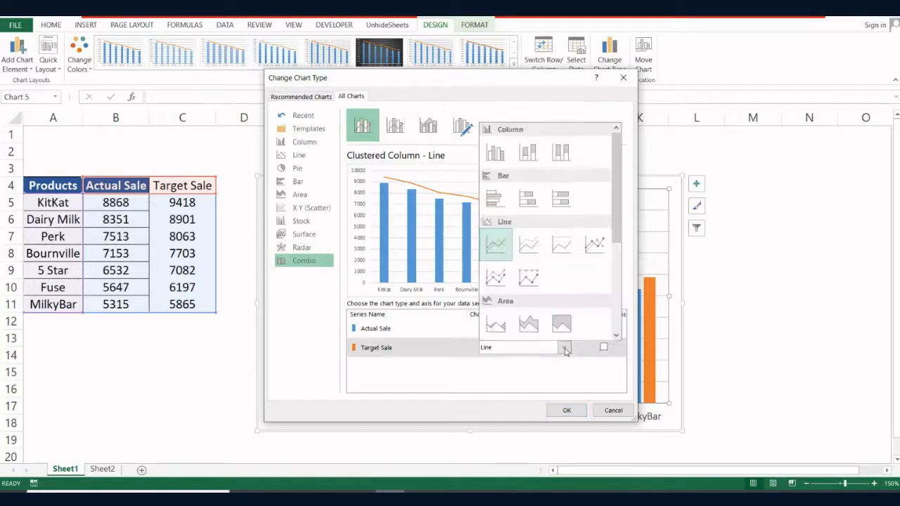
left_click(591, 245)
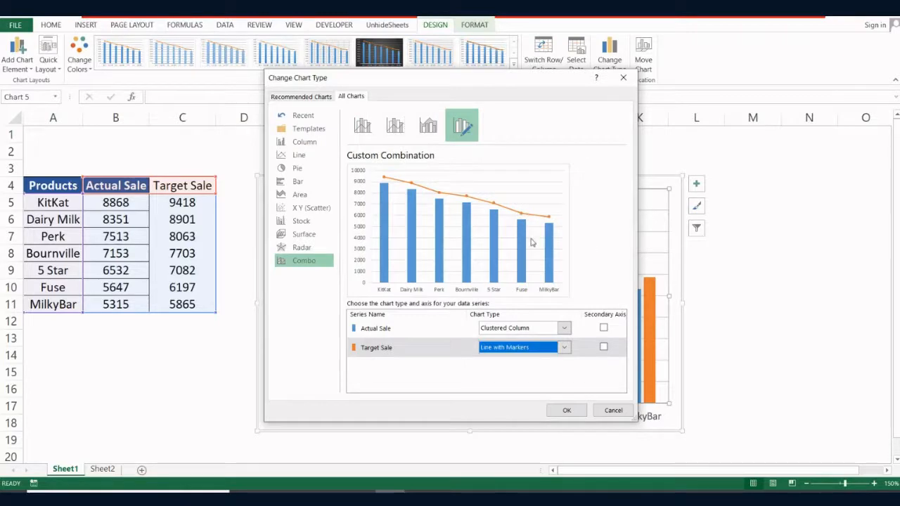
left_click(566, 411)
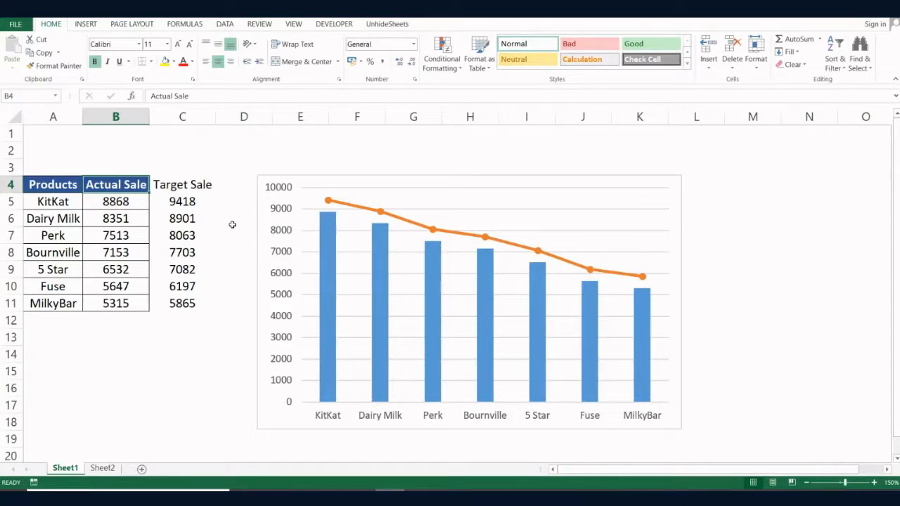
Step: Remove the gridlines and delete the vertical value axis from the combo chart
left_click(587, 212)
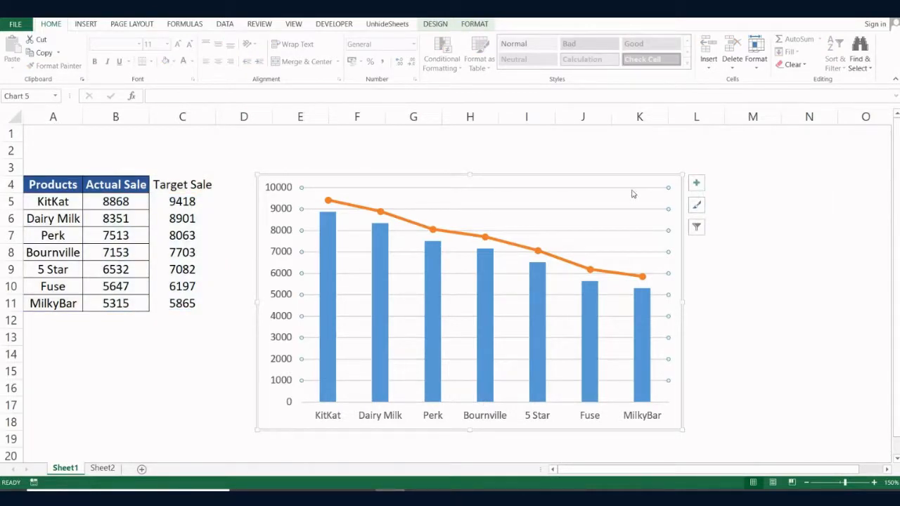
left_click(696, 184)
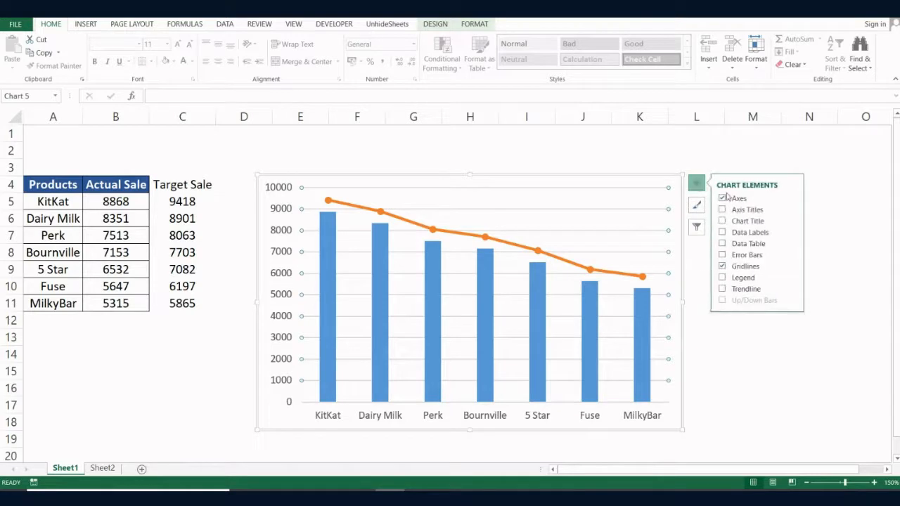
left_click(722, 266)
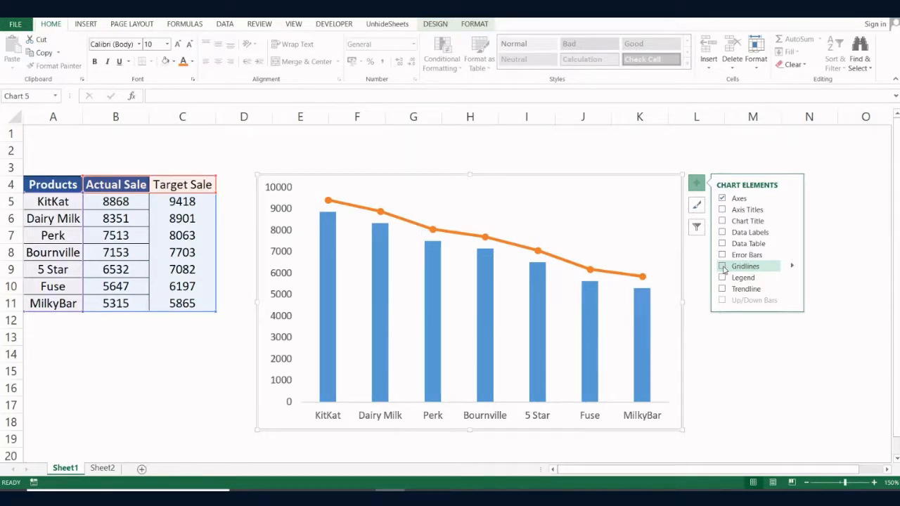
left_click(284, 233)
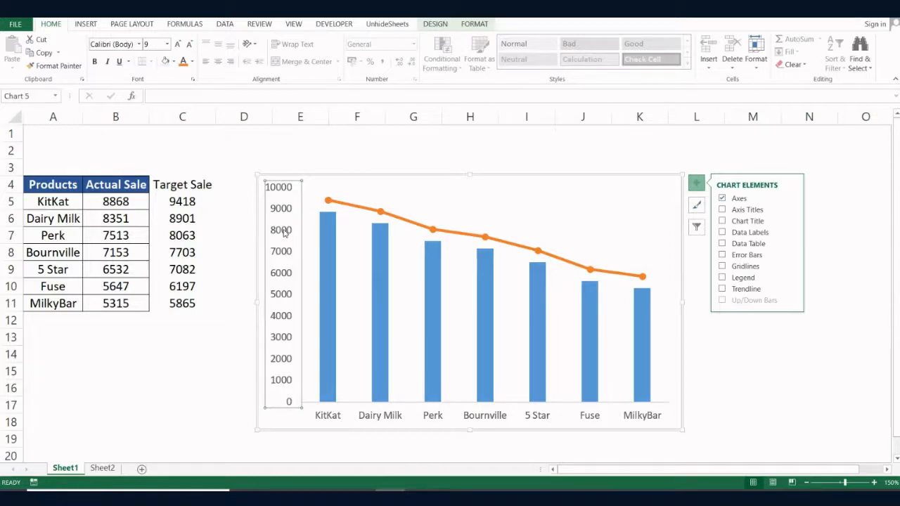
key("Delete")
Step: Add data labels to the Actual Sale columns, positioned at Inside End
left_click(300, 229)
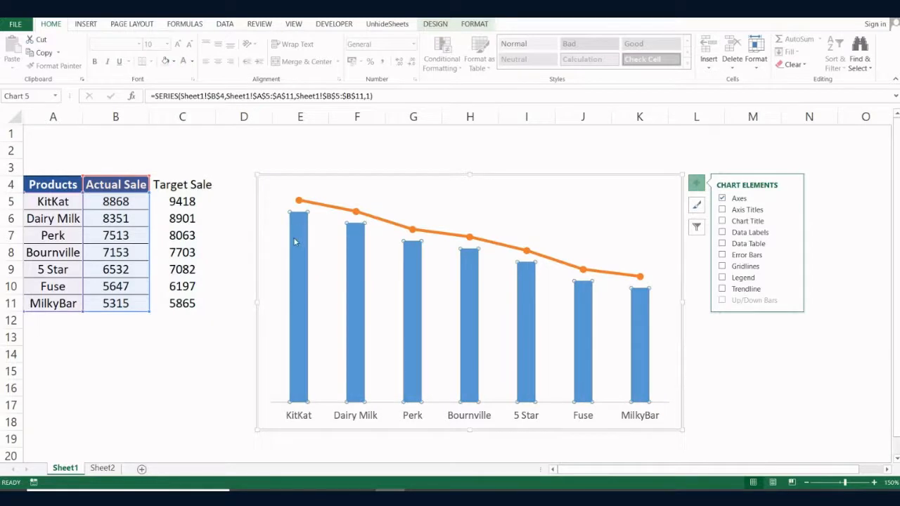
left_click(340, 236)
left_click(352, 241)
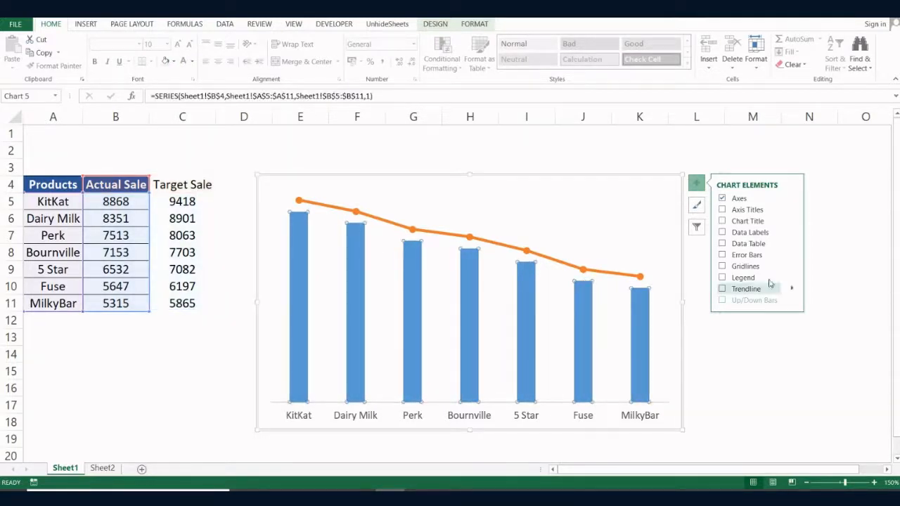
left_click(723, 244)
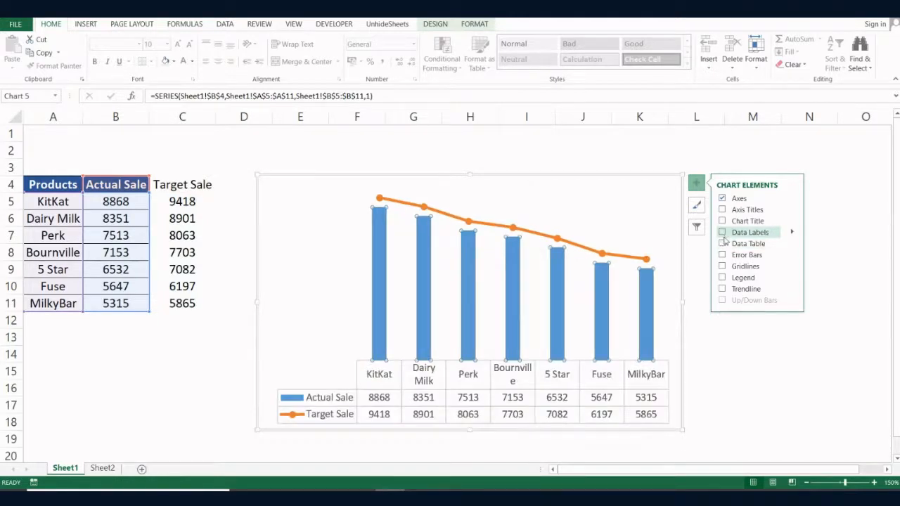
left_click(723, 243)
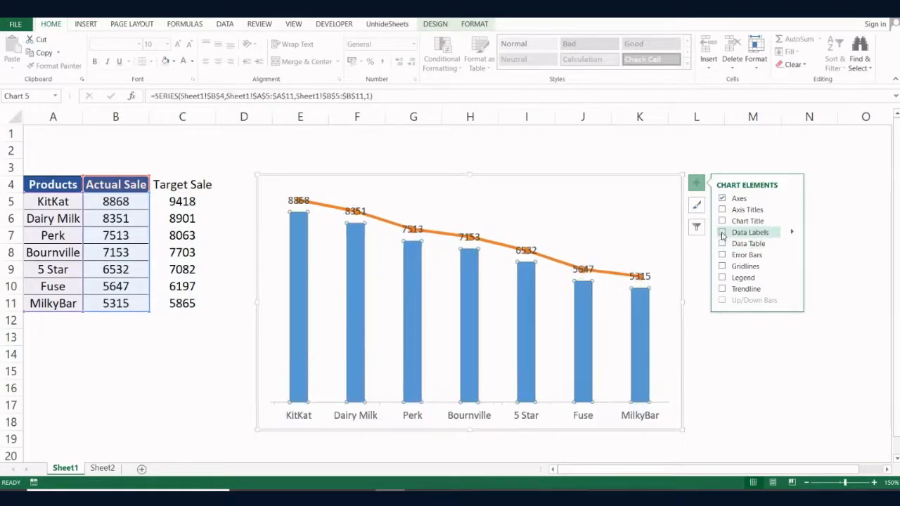
left_click(723, 233)
left_click(793, 233)
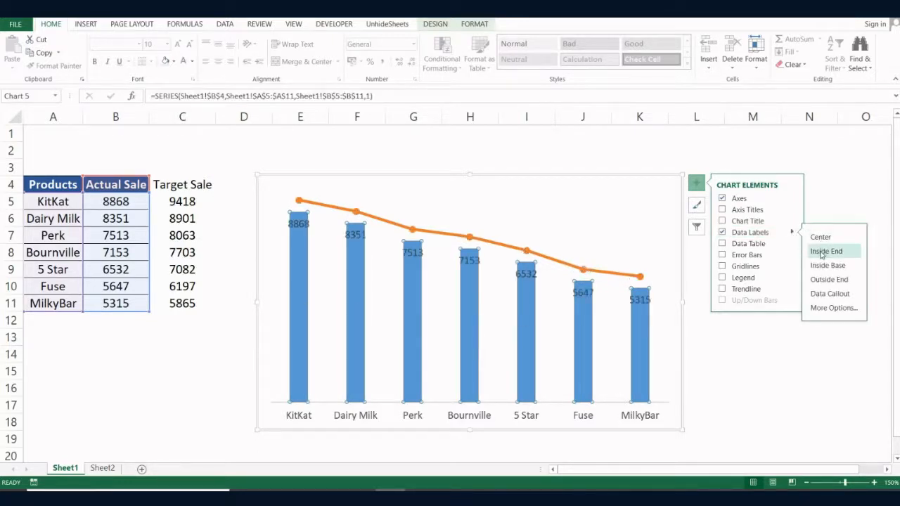
left_click(821, 252)
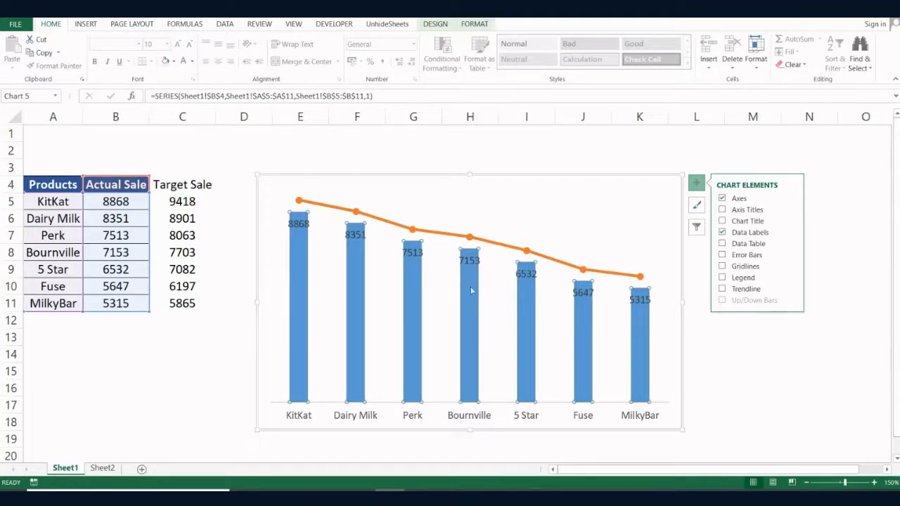
Step: Format the Actual Sale data labels with font size 6, bold and white text
left_click(415, 260)
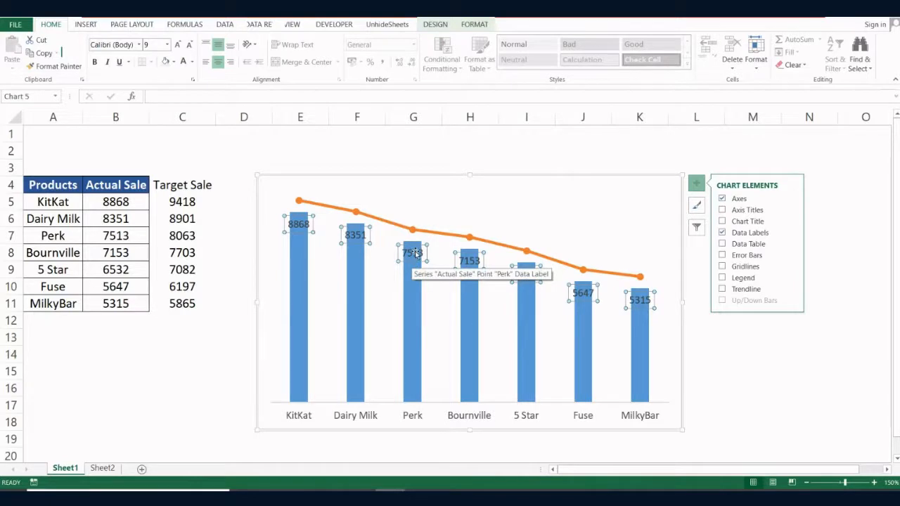
left_click(416, 250)
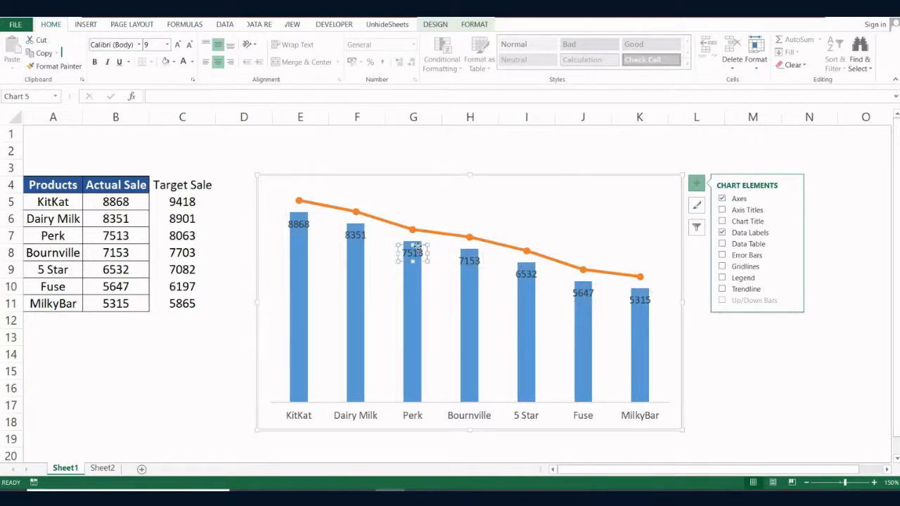
left_click(469, 263)
left_click(516, 278)
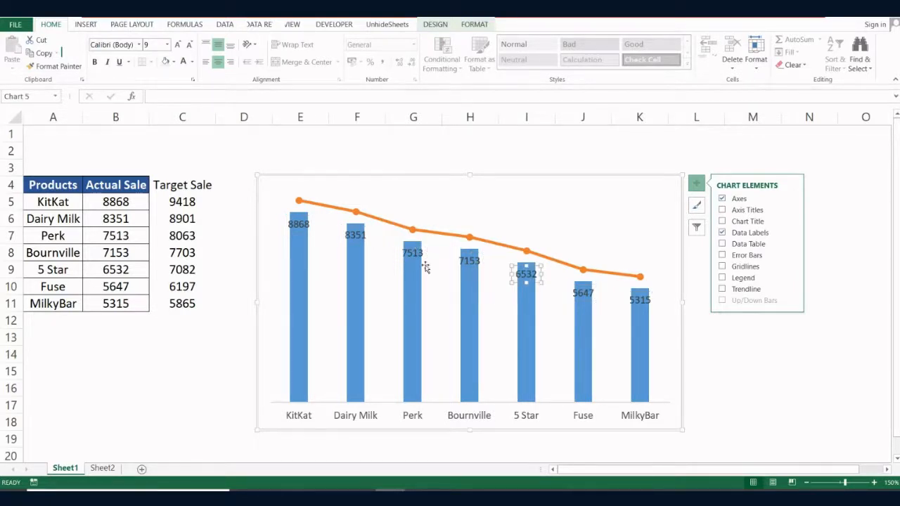
left_click(425, 267)
left_click(420, 255)
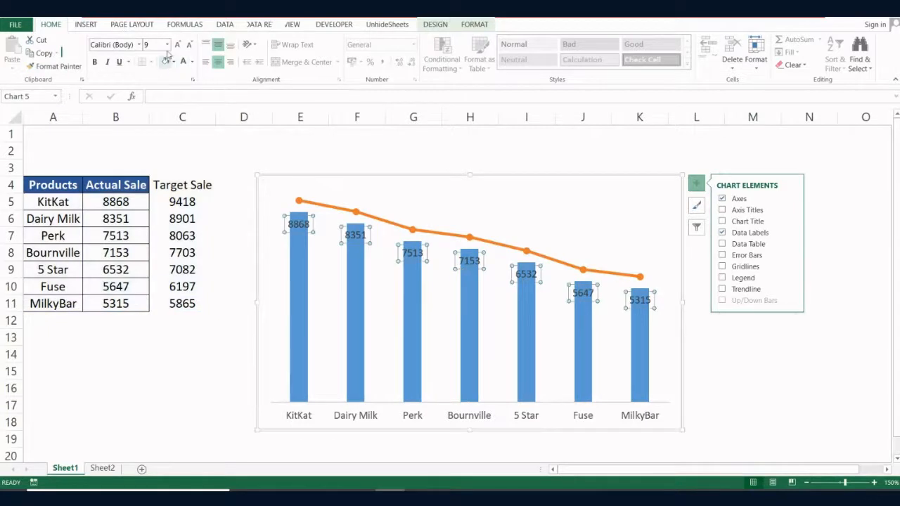
type("6")
key("Return")
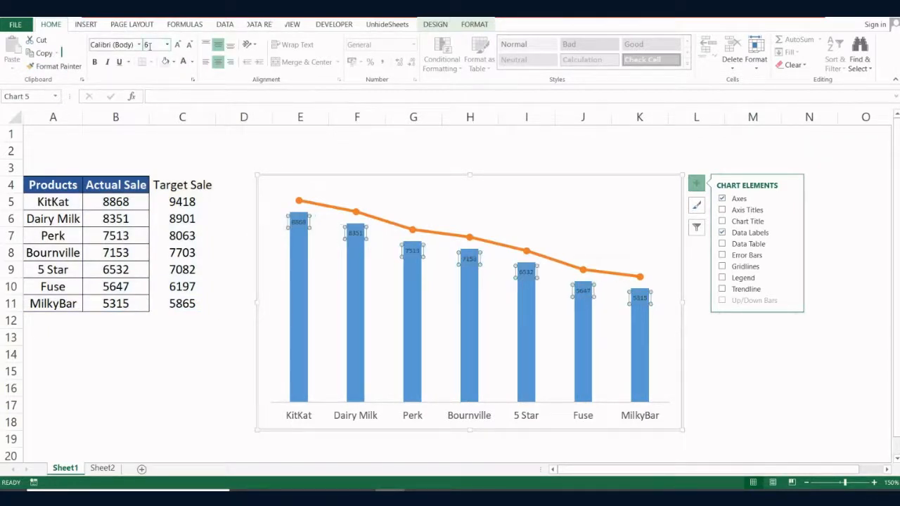
left_click(94, 62)
left_click(186, 64)
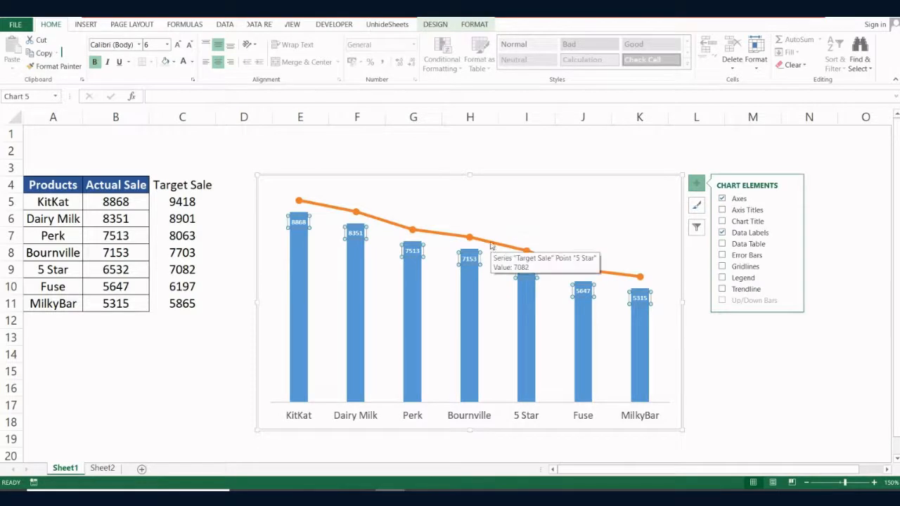
Step: Add data labels to the Target Sale line, positioned Above
left_click(486, 242)
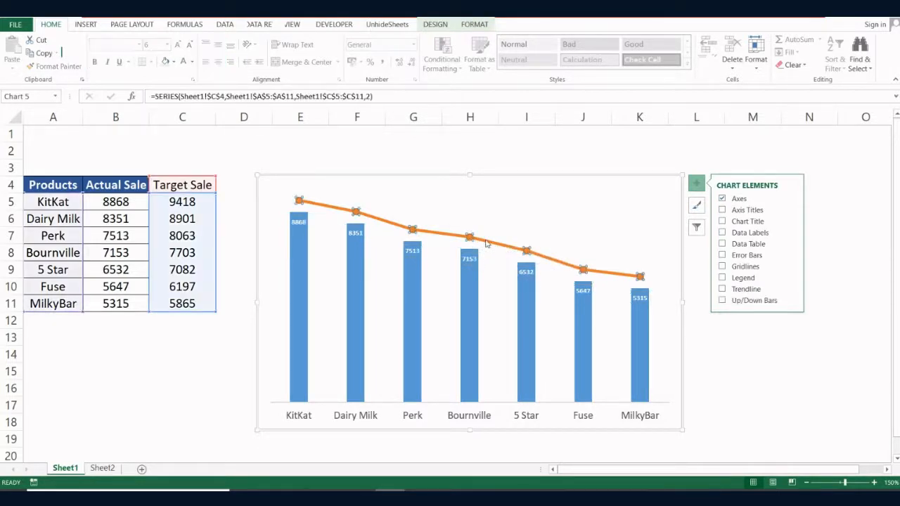
left_click(722, 233)
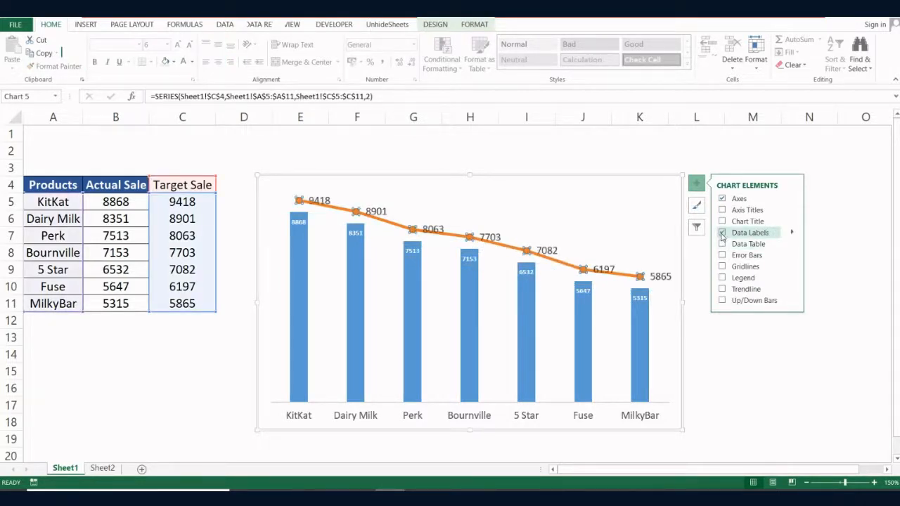
left_click(791, 233)
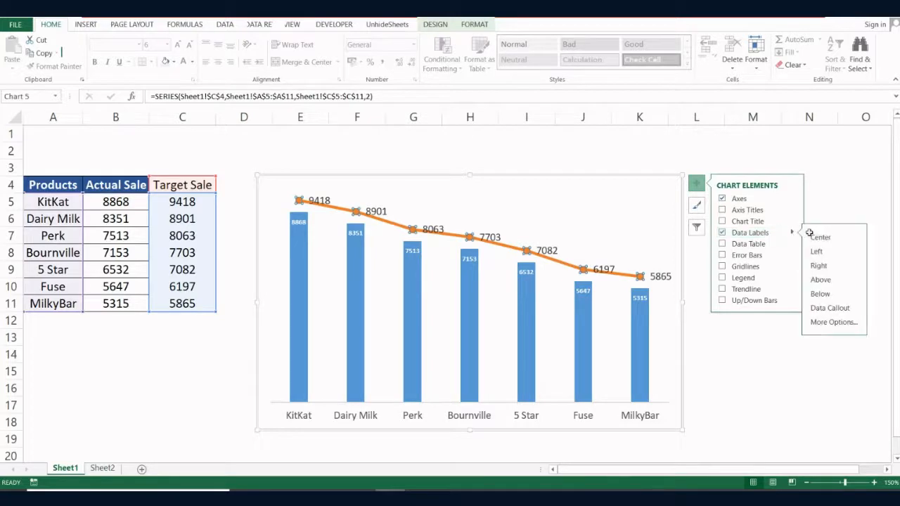
left_click(821, 279)
Step: Set the Target Sale data labels to font size 6 and bold
left_click(584, 254)
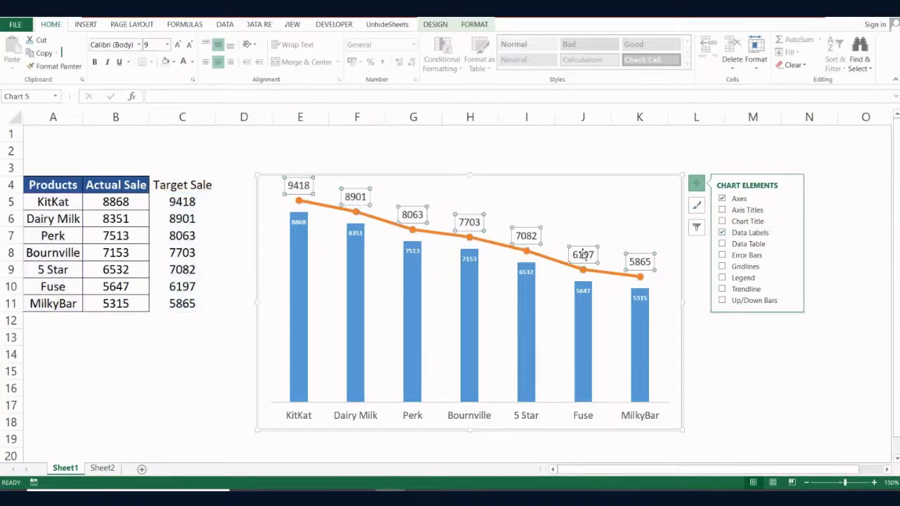
left_click(149, 45)
type("6")
key("Return")
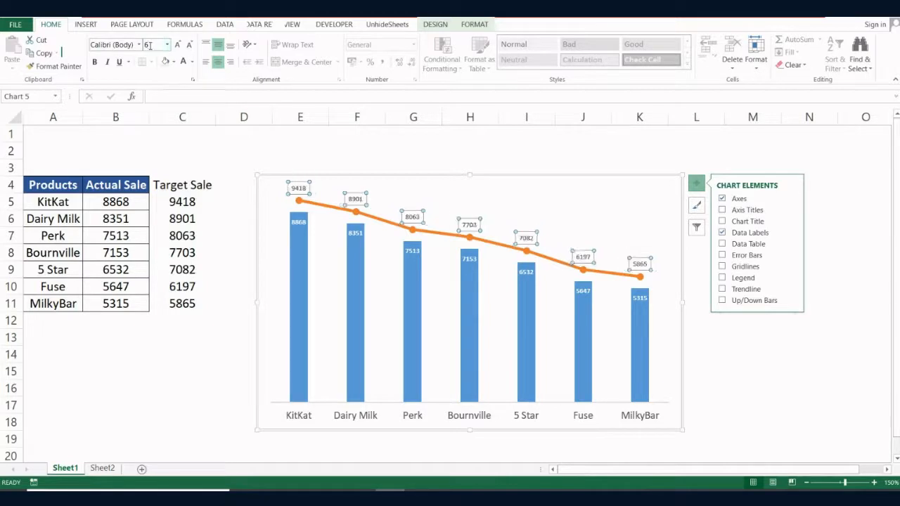
left_click(97, 64)
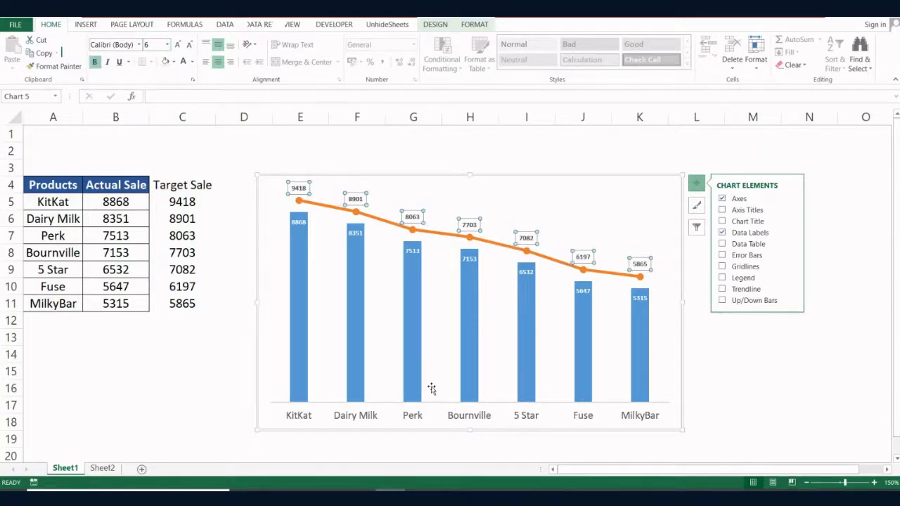
Step: Add a chart title reading "Actual v/s Target Sale"
left_click(723, 222)
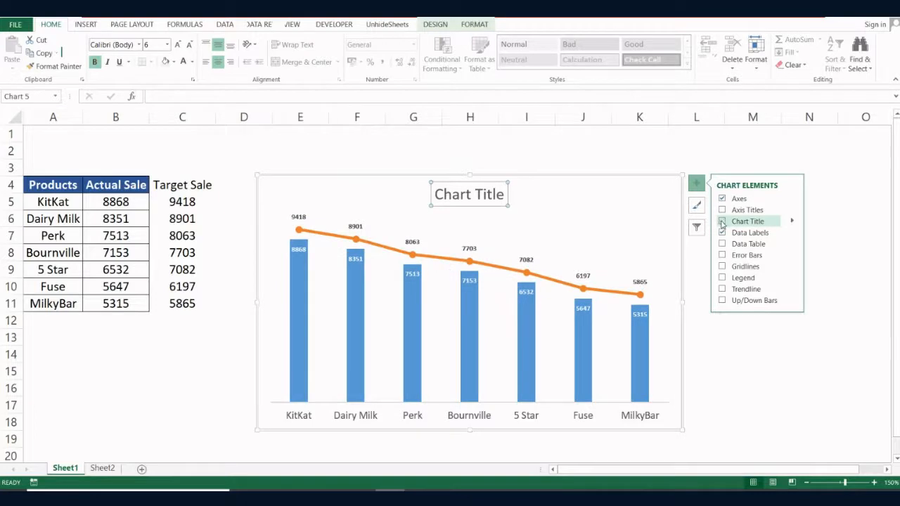
left_click(452, 195)
triple_click(452, 195)
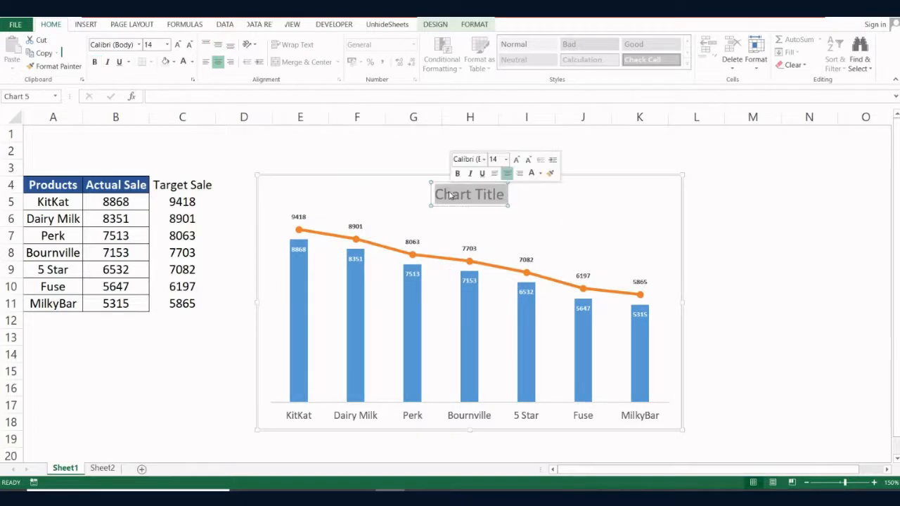
type("Actua")
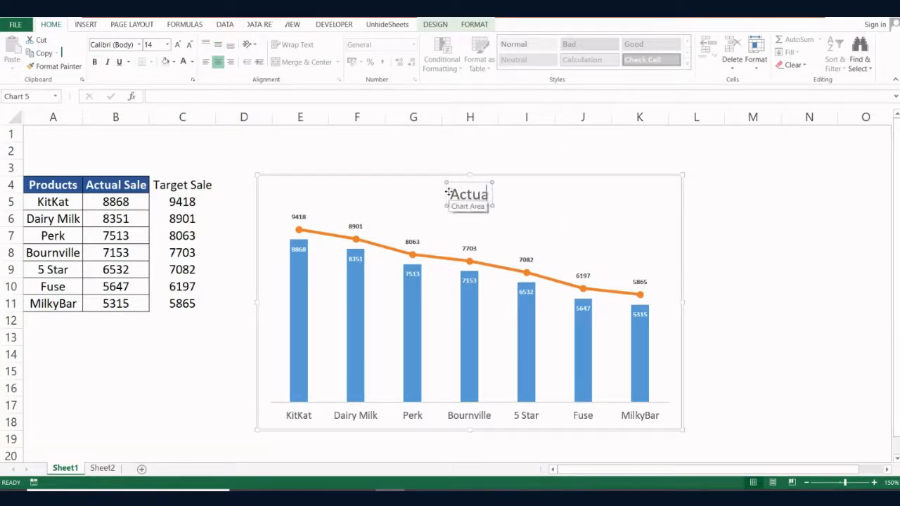
type("l v/s T")
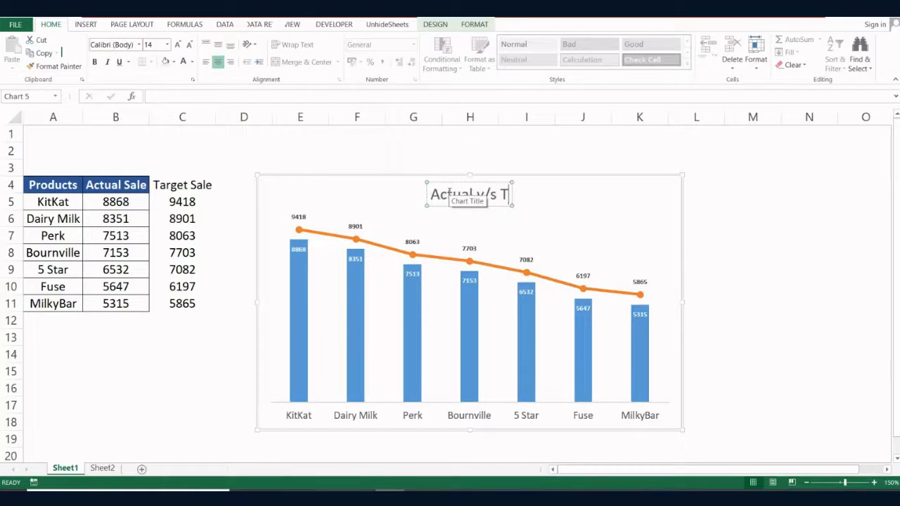
type("arget Sale")
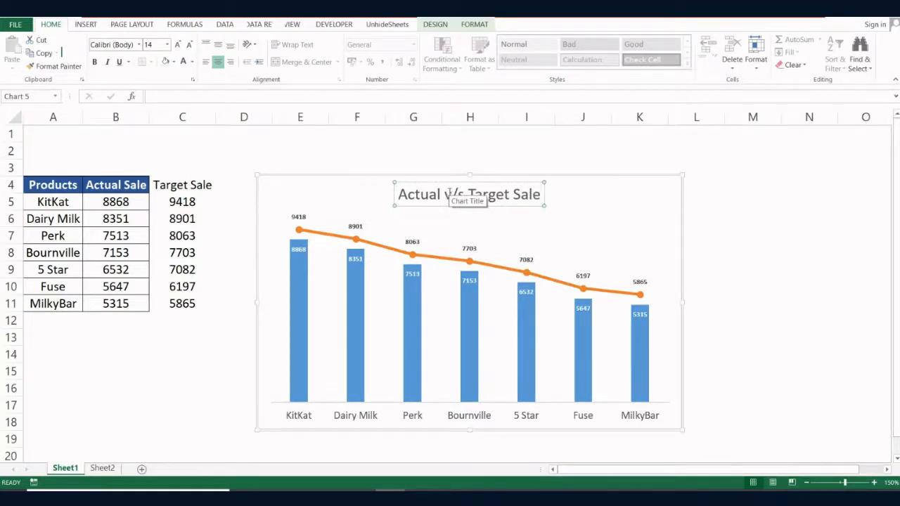
Step: Make the whole chart title text bold and underlined
triple_click(448, 195)
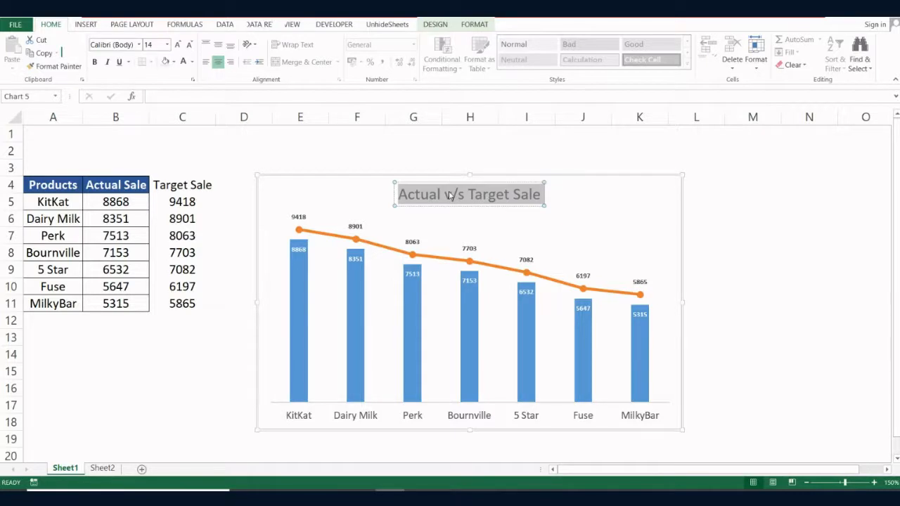
key("ctrl+b")
key("ctrl+u")
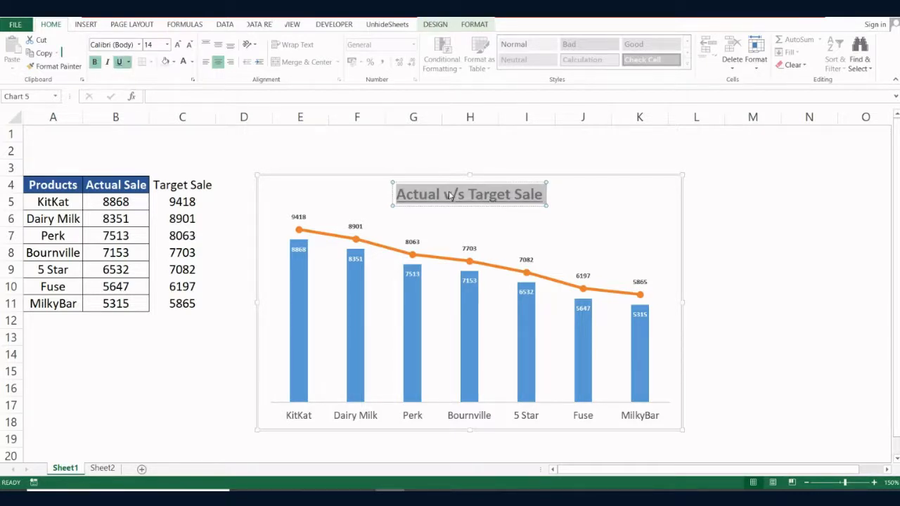
Step: Set the chart title's text to font size 12
left_click(149, 44)
type("12")
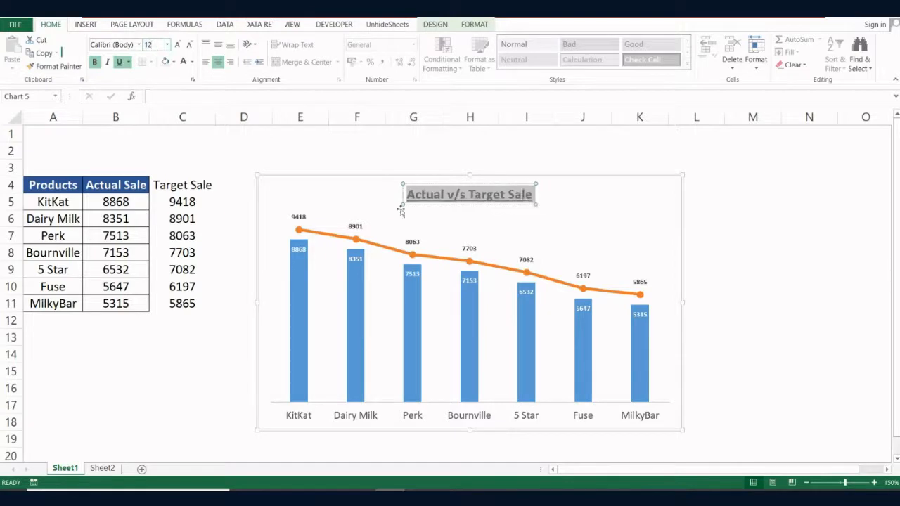
Step: Add a legend to the chart and set its text to font size 6
left_click(671, 269)
left_click(697, 188)
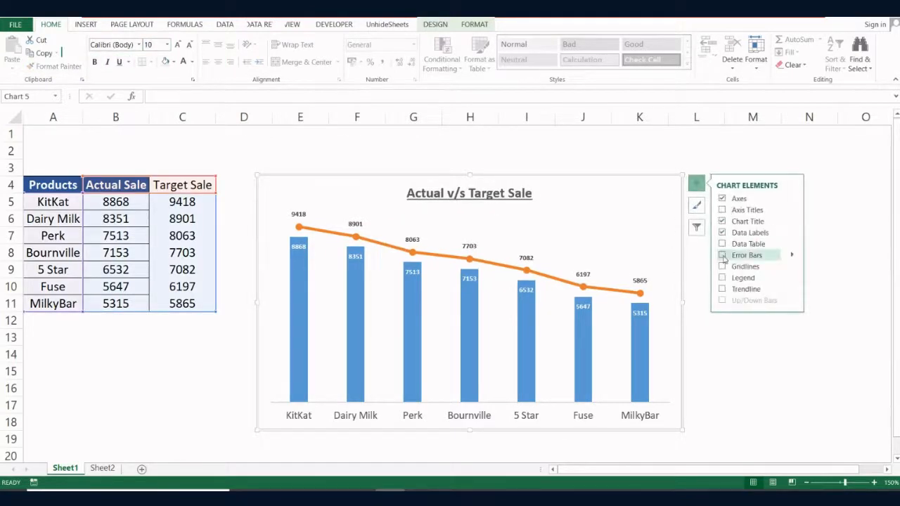
left_click(722, 279)
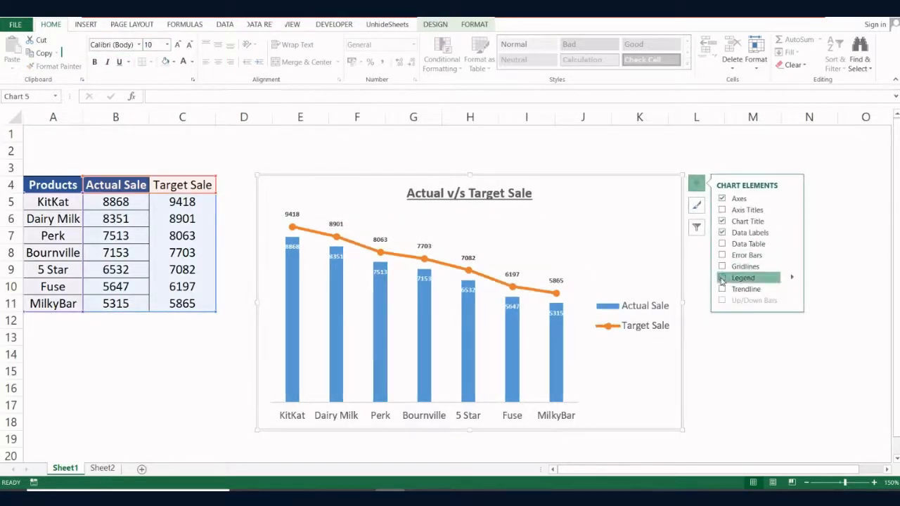
left_click(652, 310)
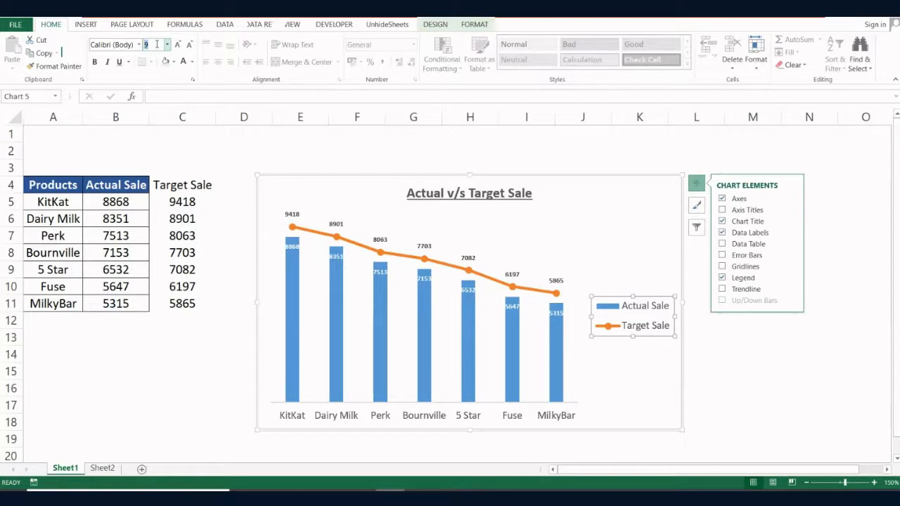
type("6")
key("Return")
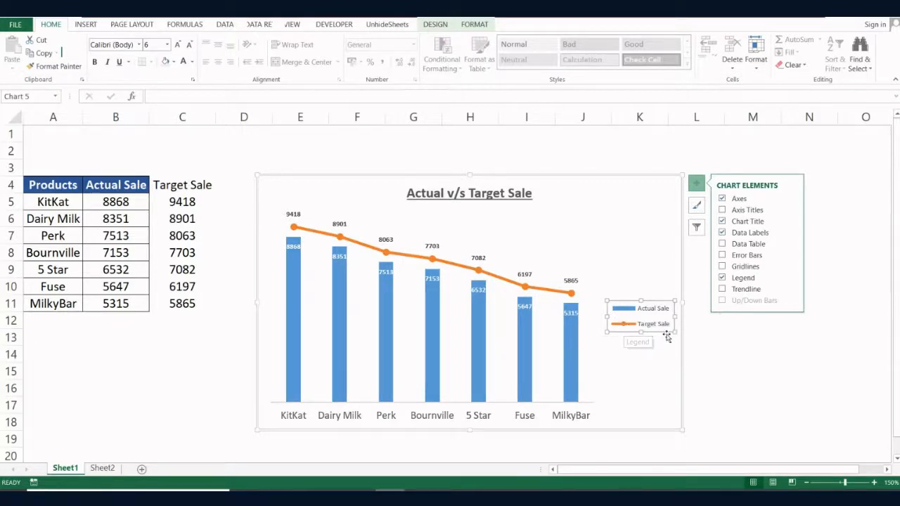
Step: Format the Target Sale series as a solid line with a width of 1.25 pt
left_click(559, 292)
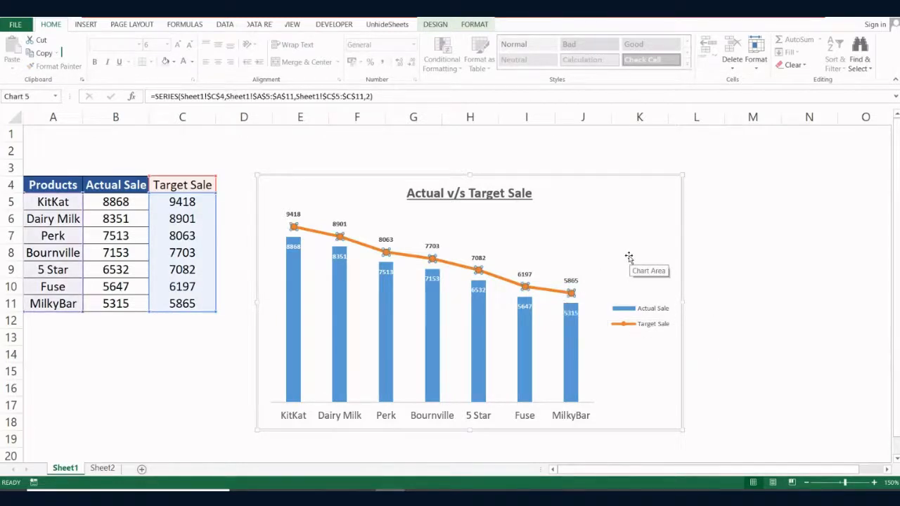
key("ctrl+1")
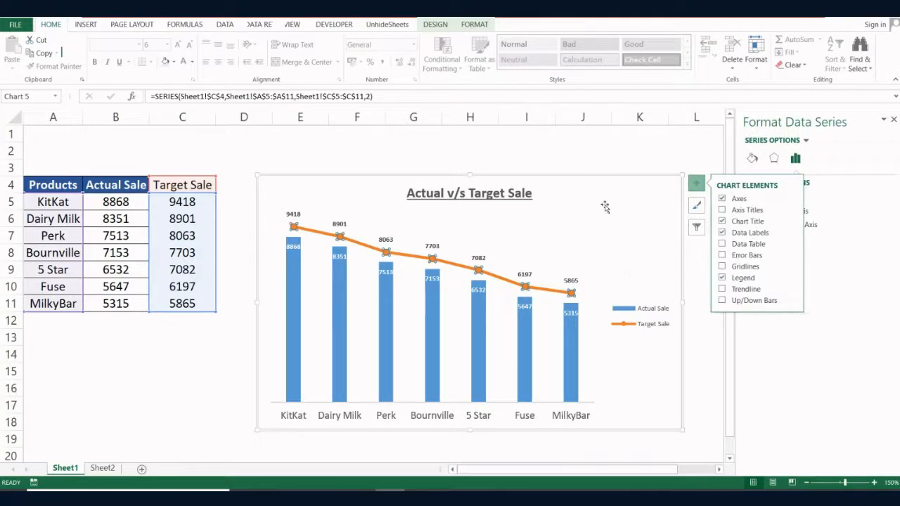
left_click(556, 299)
left_click(551, 292)
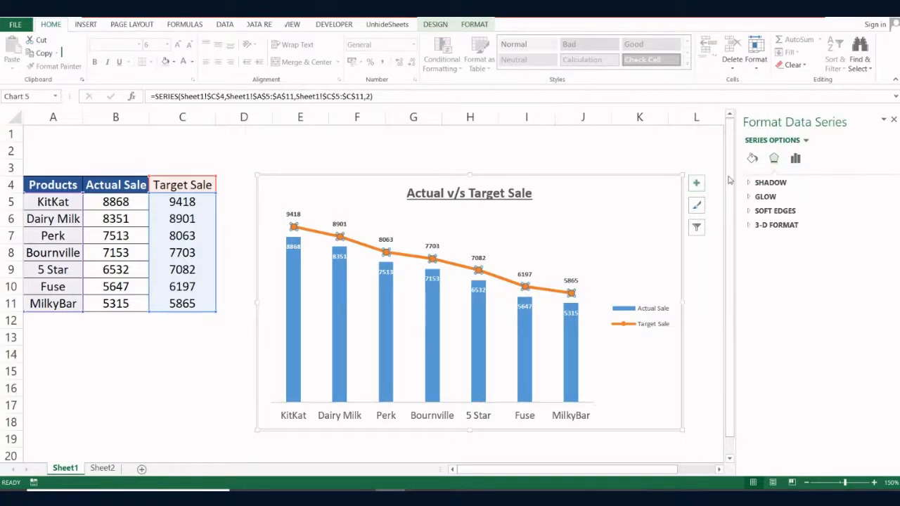
left_click(753, 158)
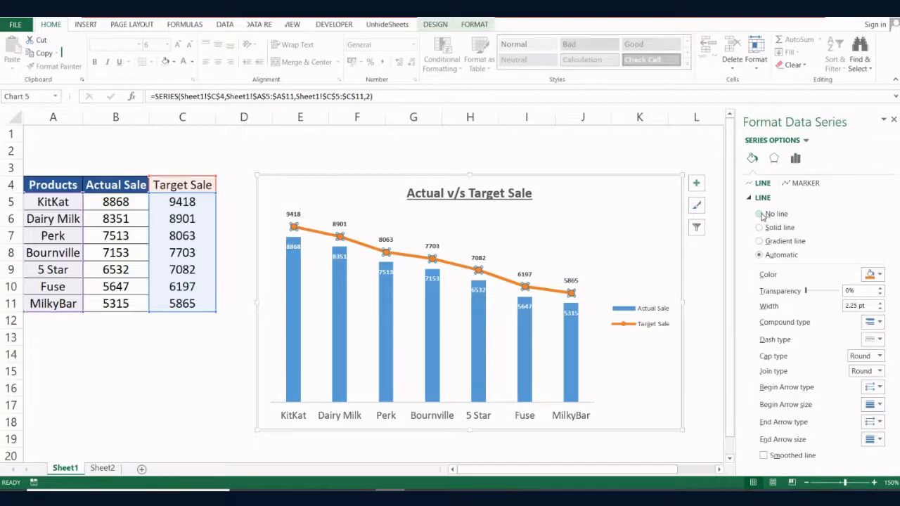
left_click(760, 215)
left_click(760, 227)
left_click(879, 309)
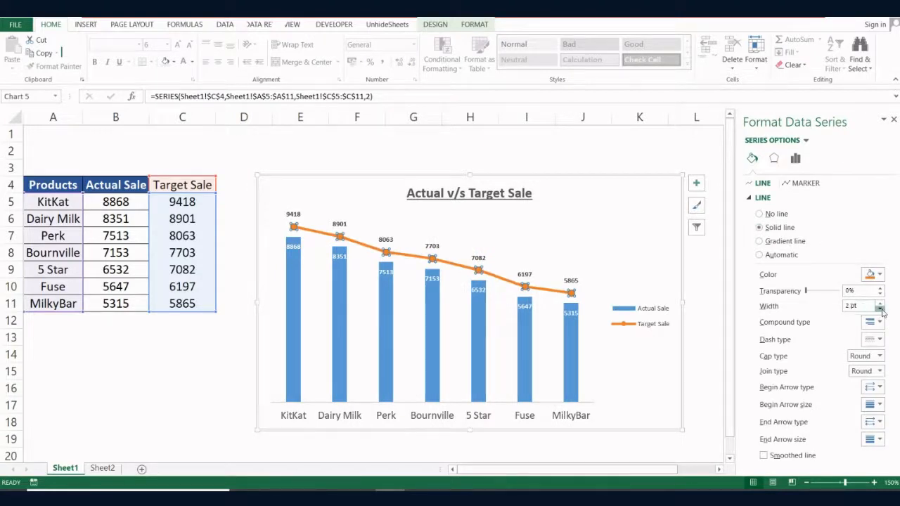
left_click(880, 310)
left_click(880, 309)
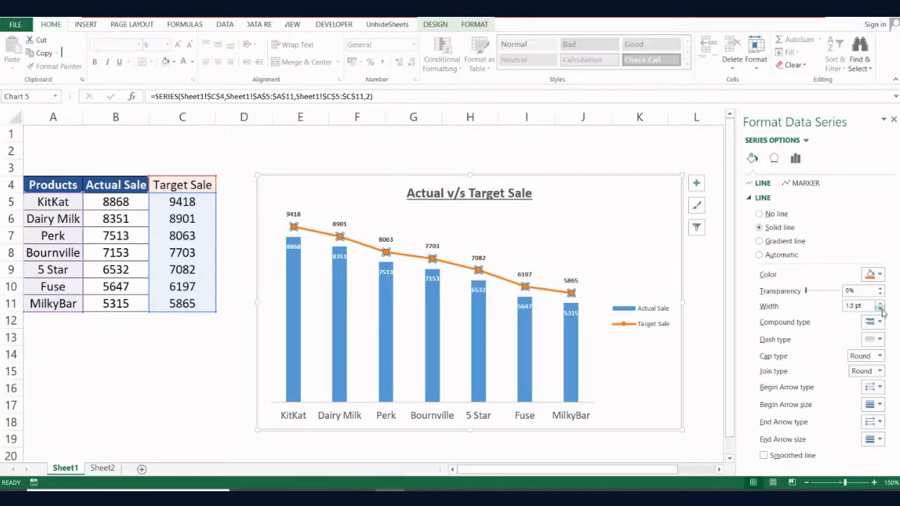
left_click(880, 310)
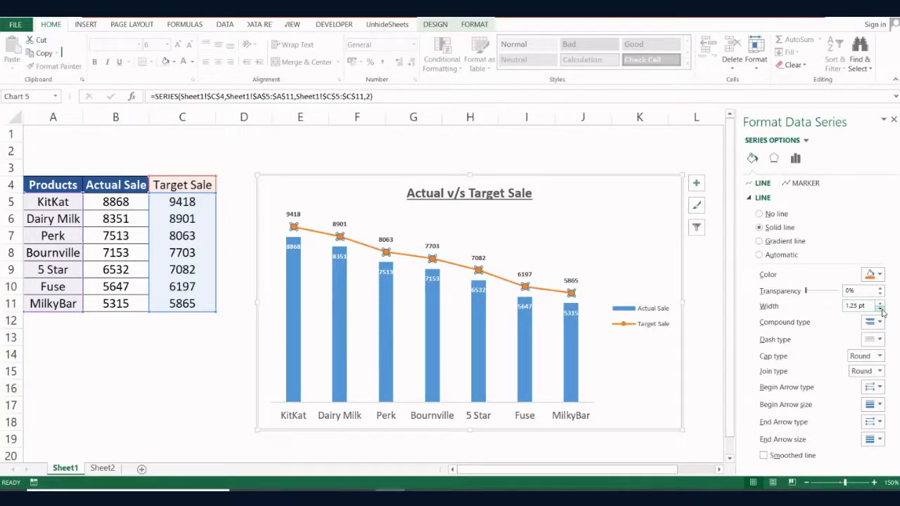
Step: Set the horizontal axis product labels to font size 8 and bold
left_click(573, 417)
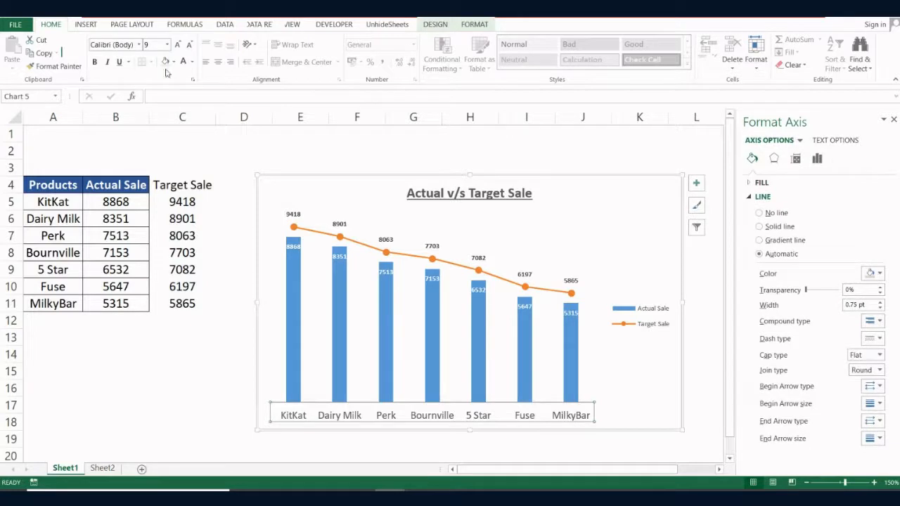
left_click(157, 43)
type("8")
key("Return")
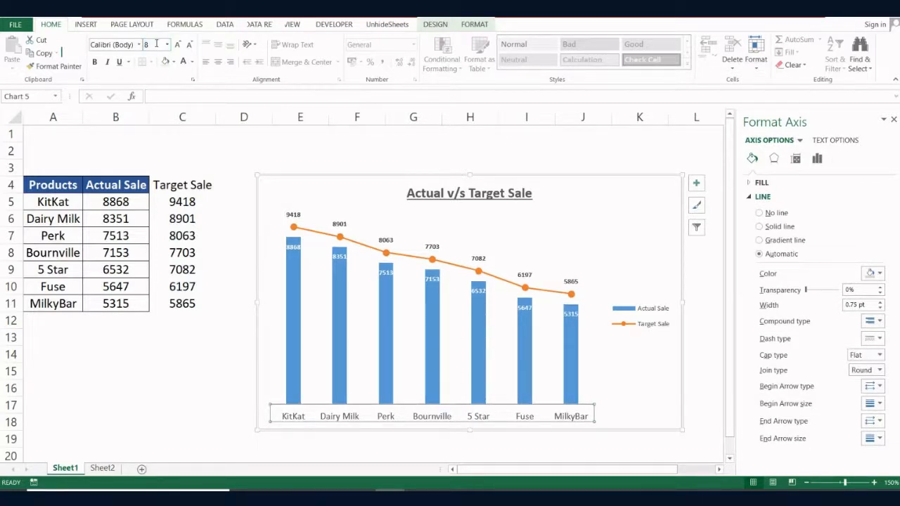
key("ctrl+b")
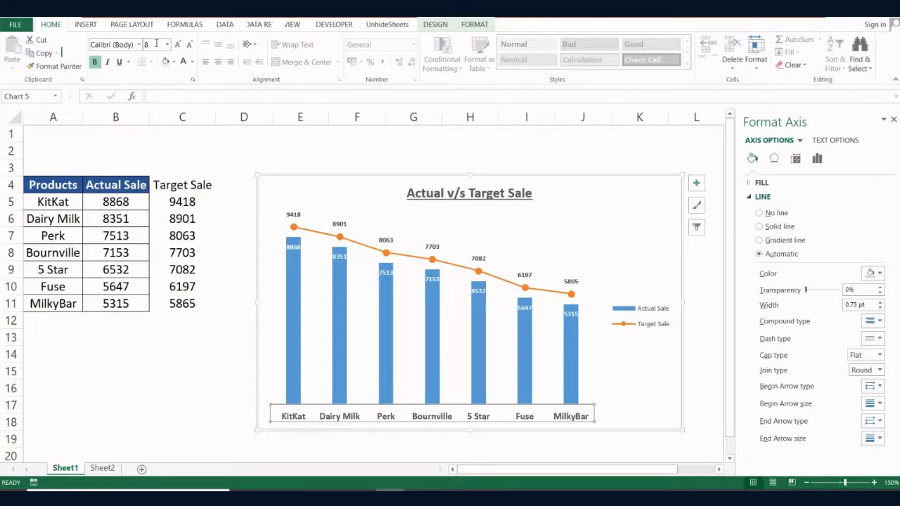
left_click(211, 422)
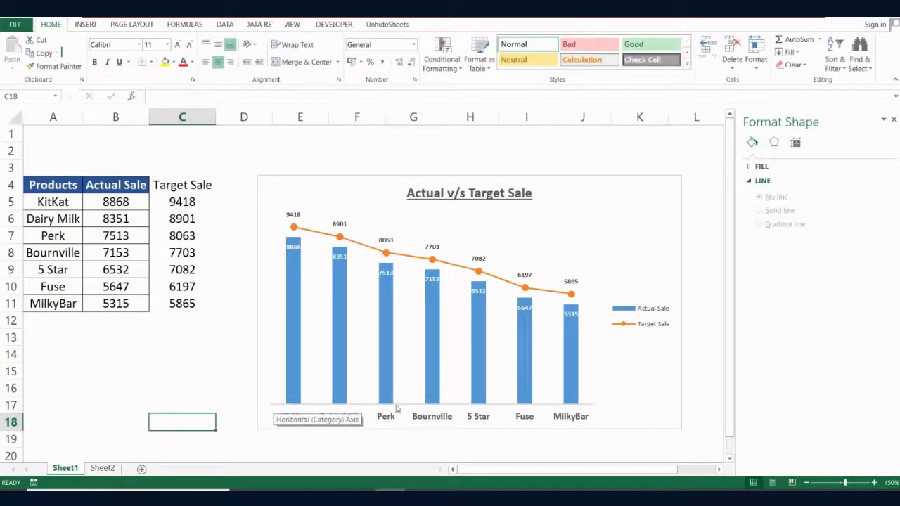
Step: Give the chart's horizontal axis a solid orange line and close the formatting options
left_click(446, 408)
left_click(437, 416)
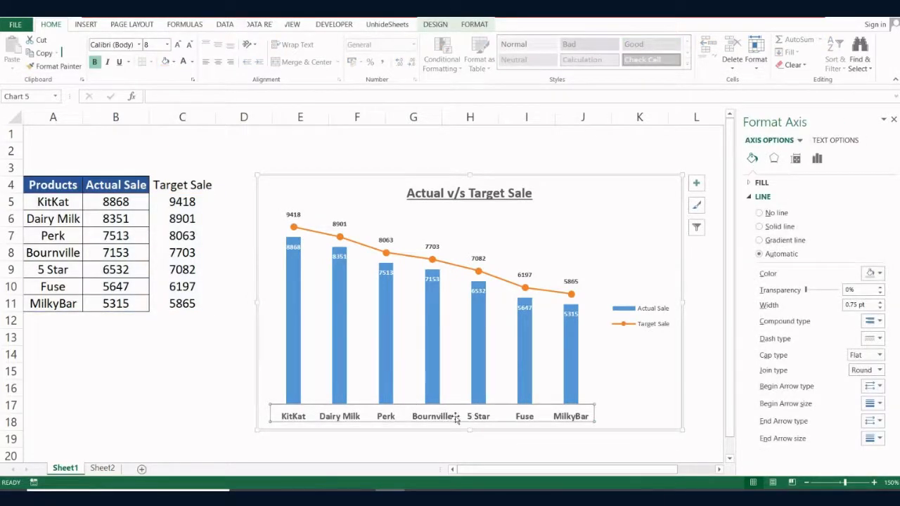
left_click(879, 275)
left_click(860, 300)
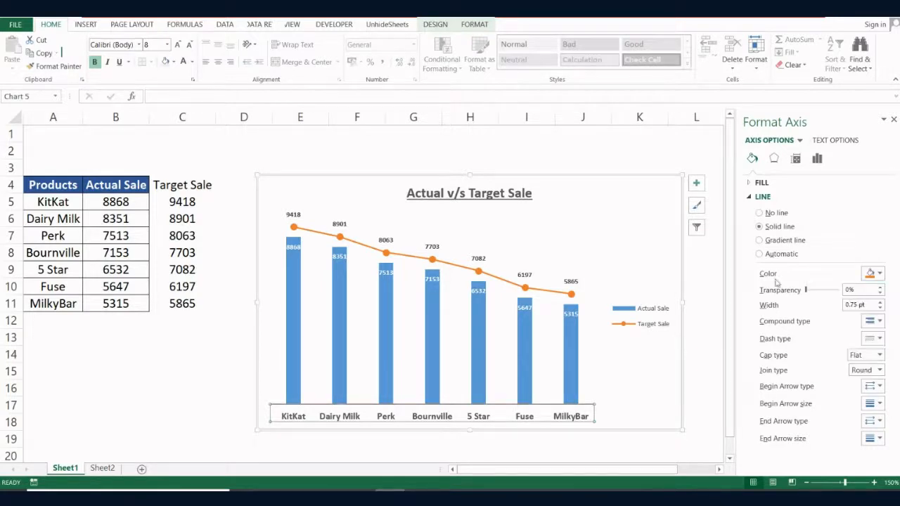
left_click(649, 191)
left_click(894, 119)
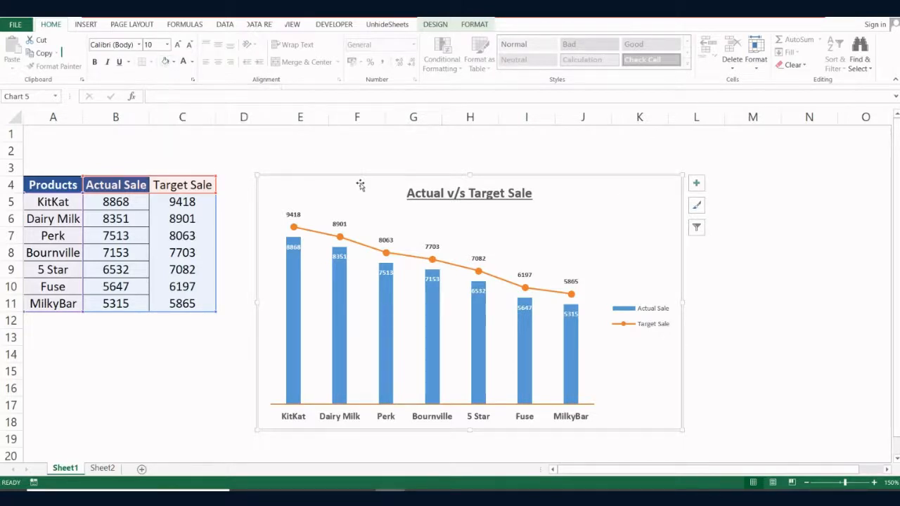
Step: Fill the chart area background with light gray and deselect the chart
left_click(166, 63)
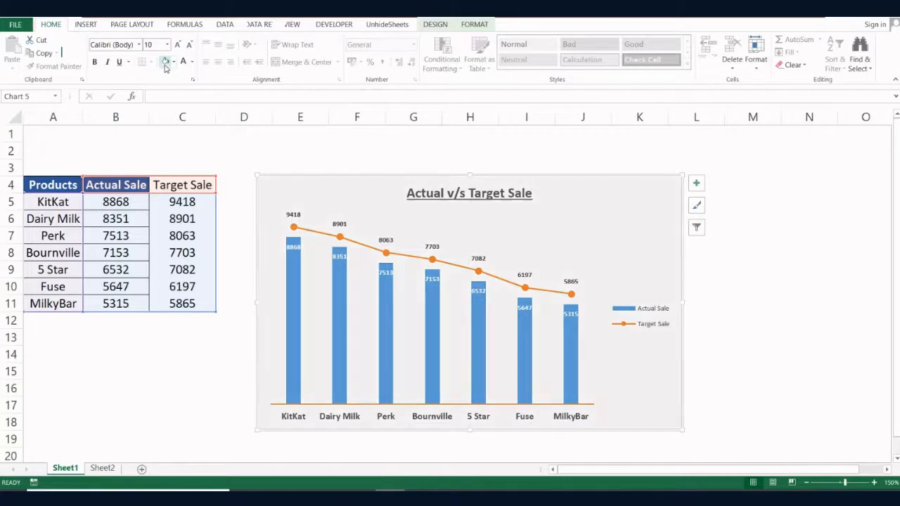
left_click(173, 62)
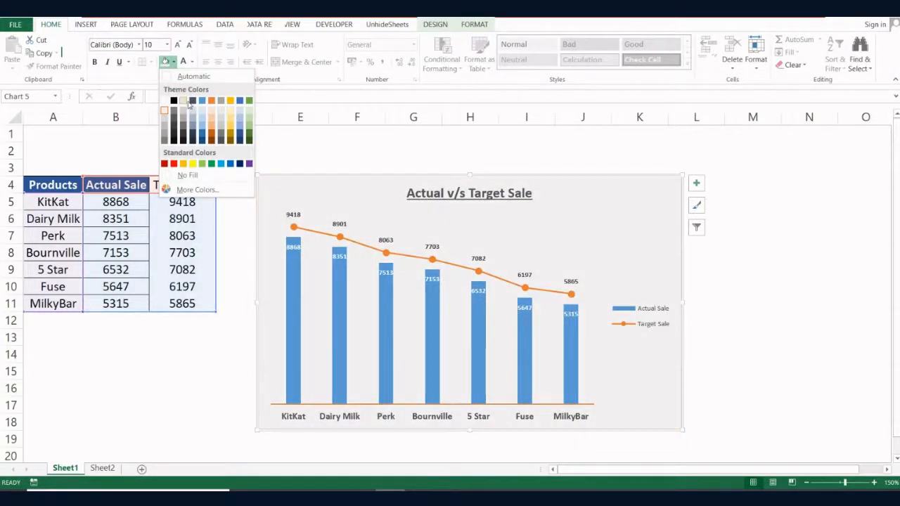
key("Escape")
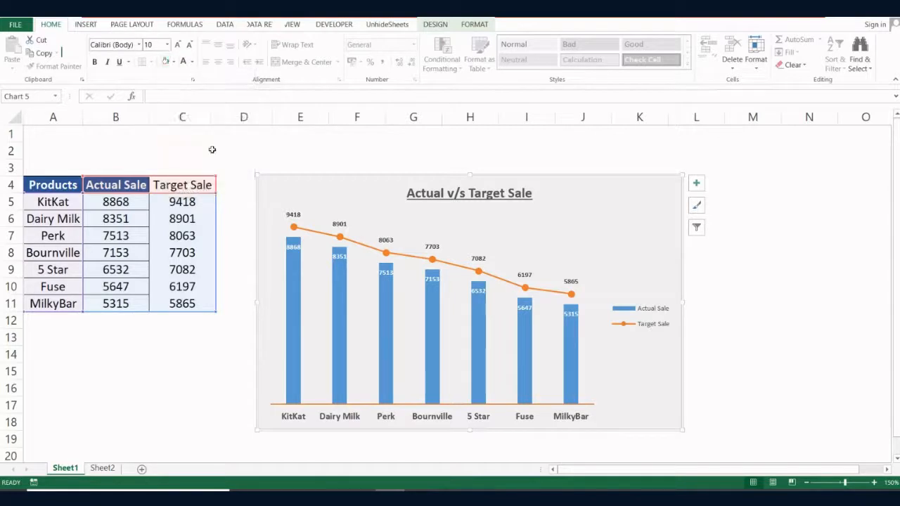
left_click(195, 181)
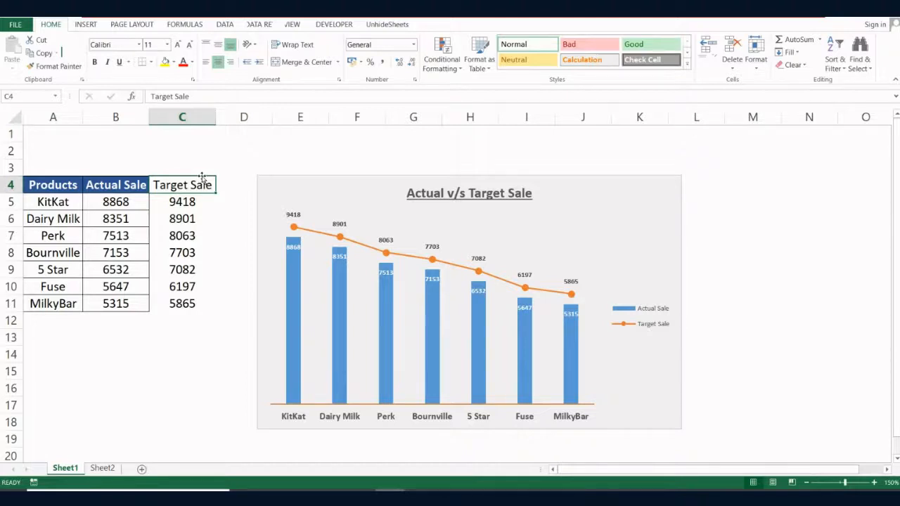
left_click(579, 211)
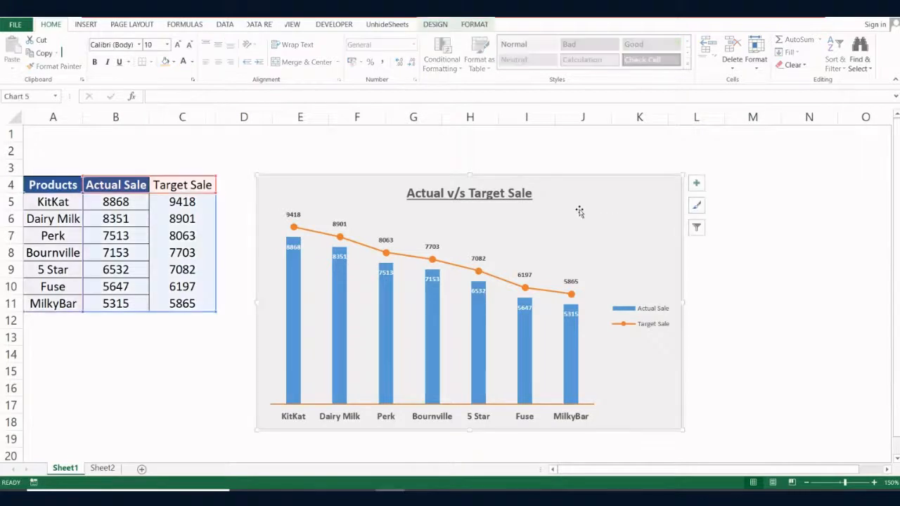
double_click(579, 211)
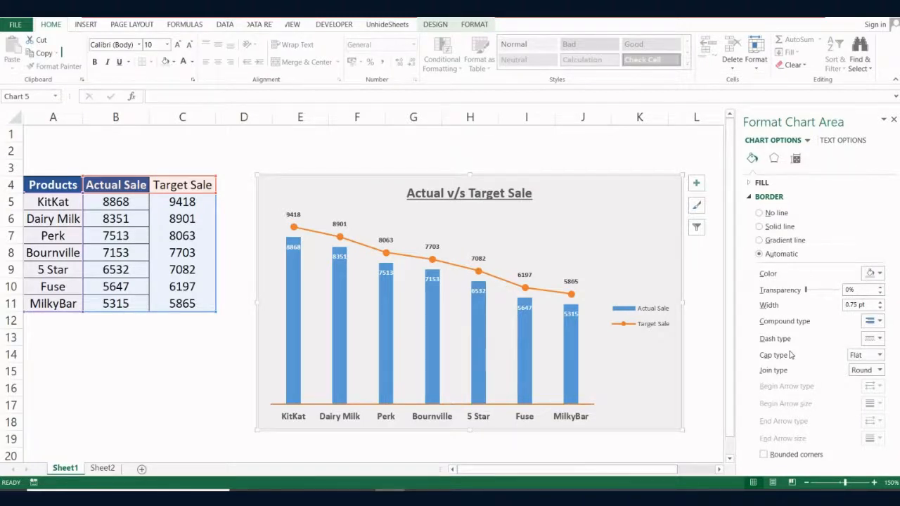
left_click(894, 120)
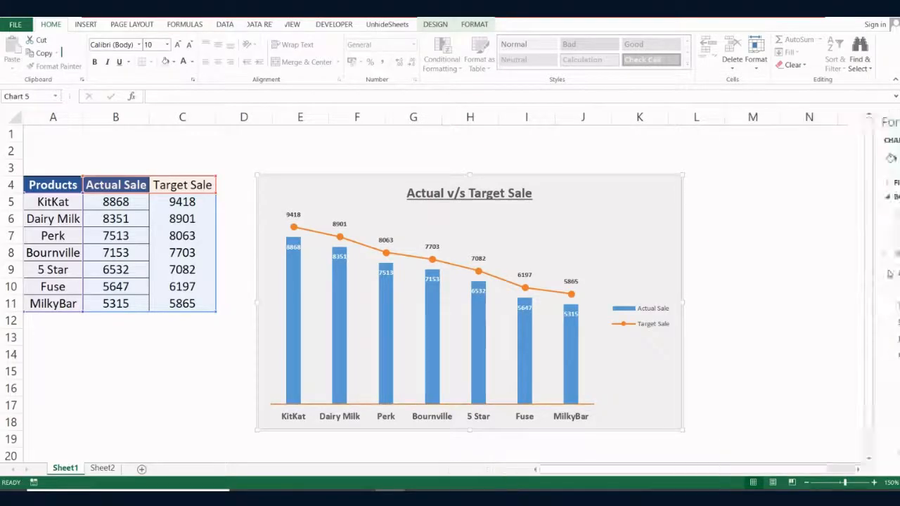